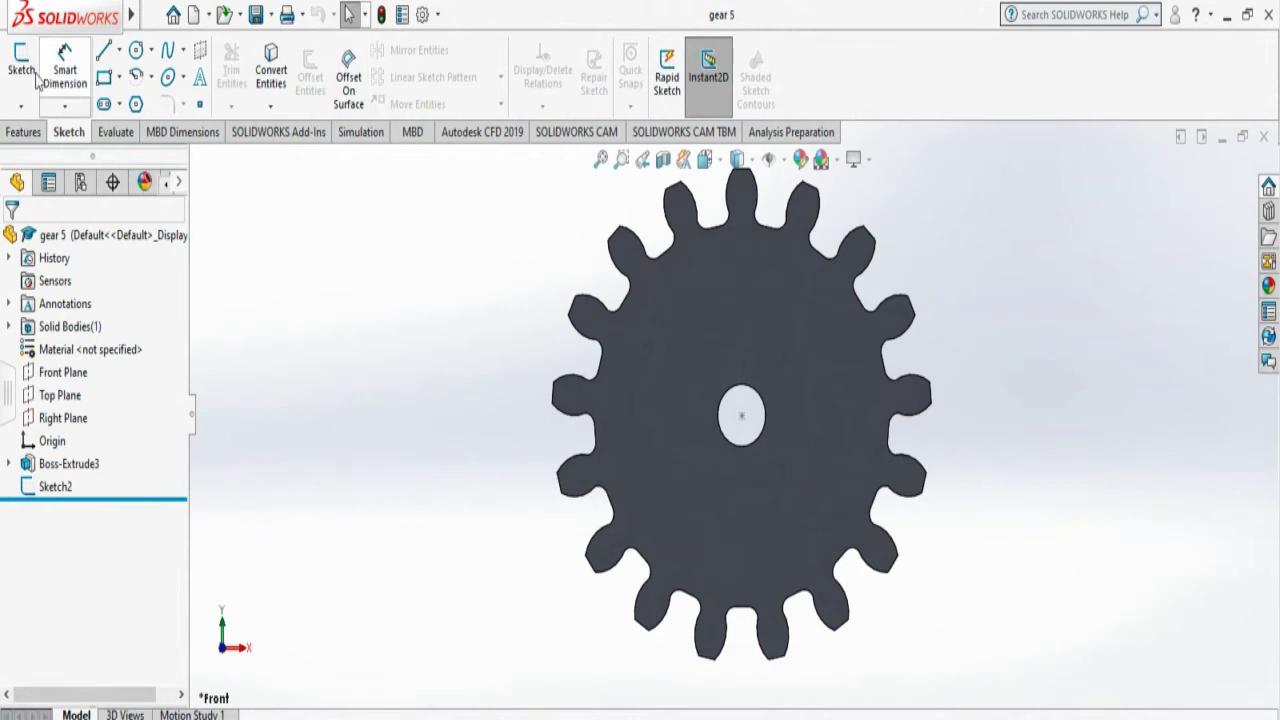
Create Sketch3 on gear 5's front face and exit the sketch.
left_click(25, 73)
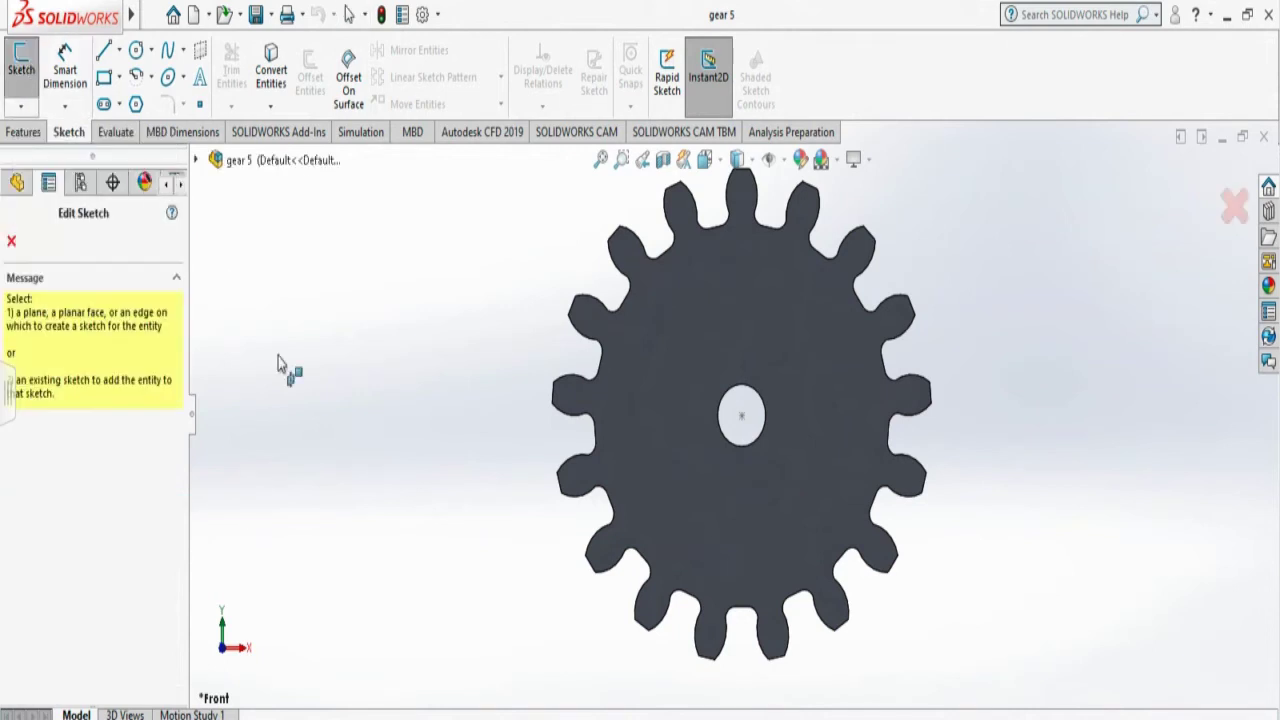
left_click(643, 393)
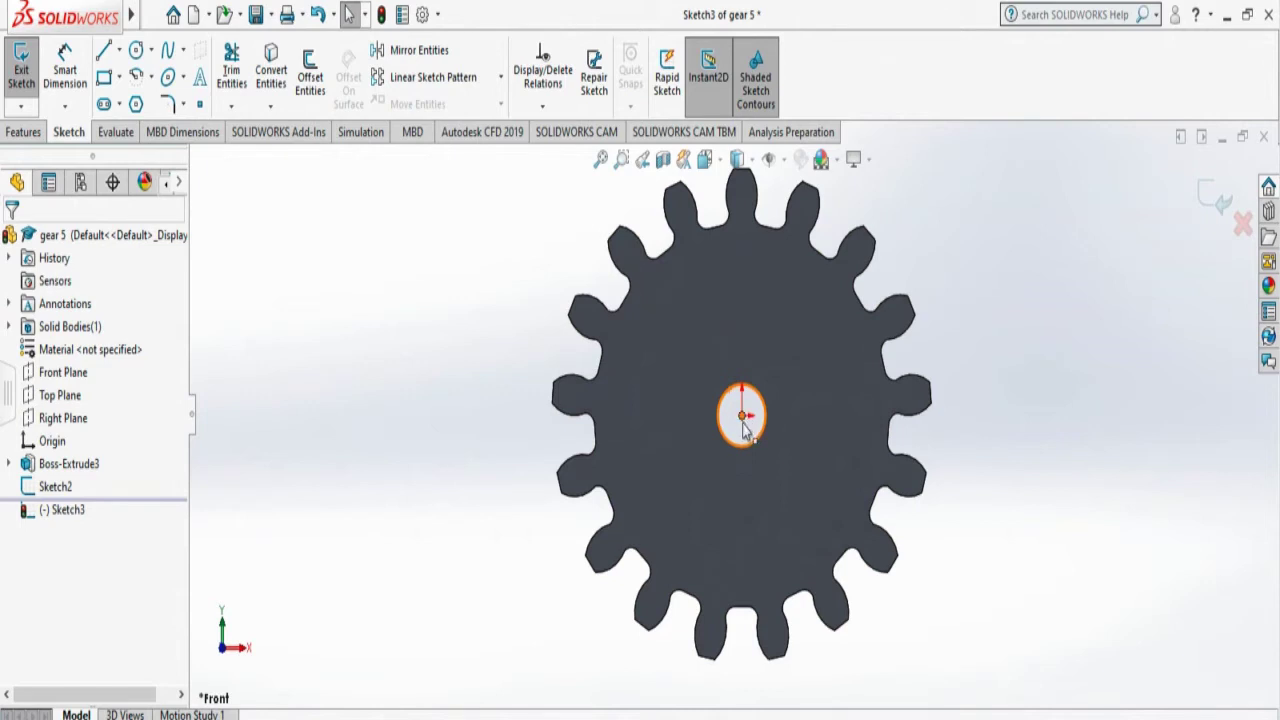
left_click(22, 80)
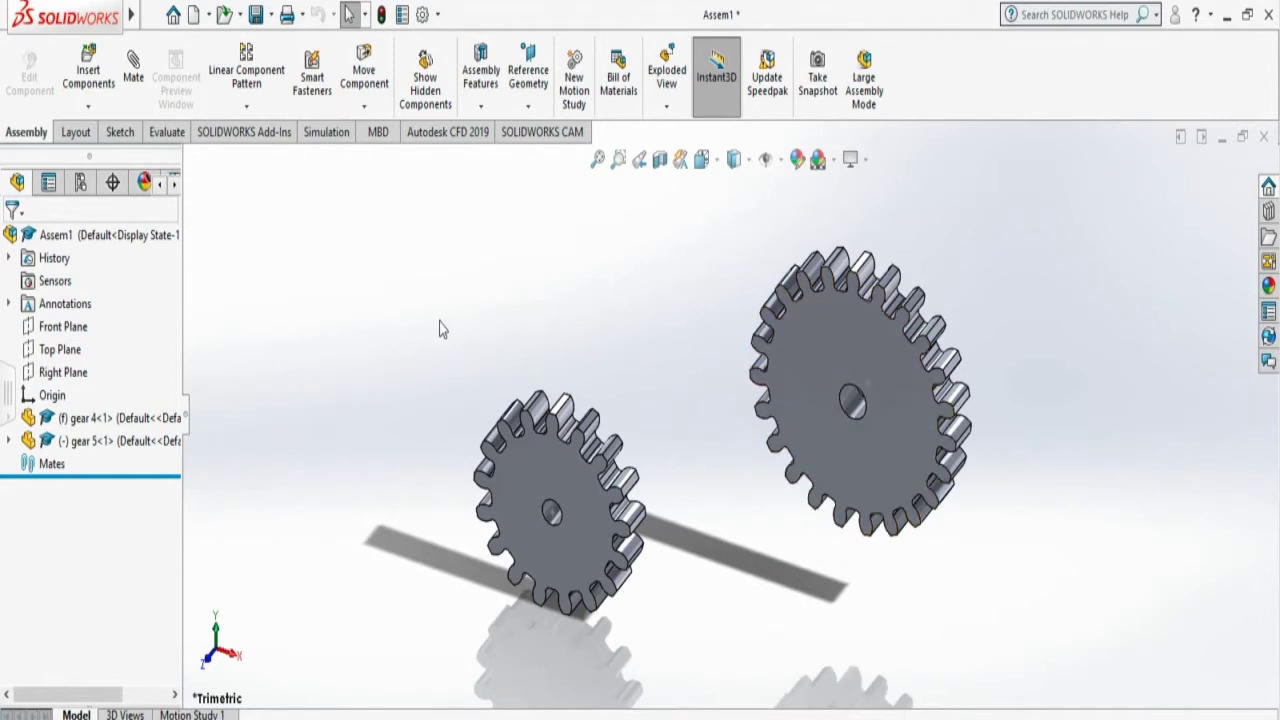
Mate the small gear's front face to the big gear's face with a Coincident mate.
left_click(134, 80)
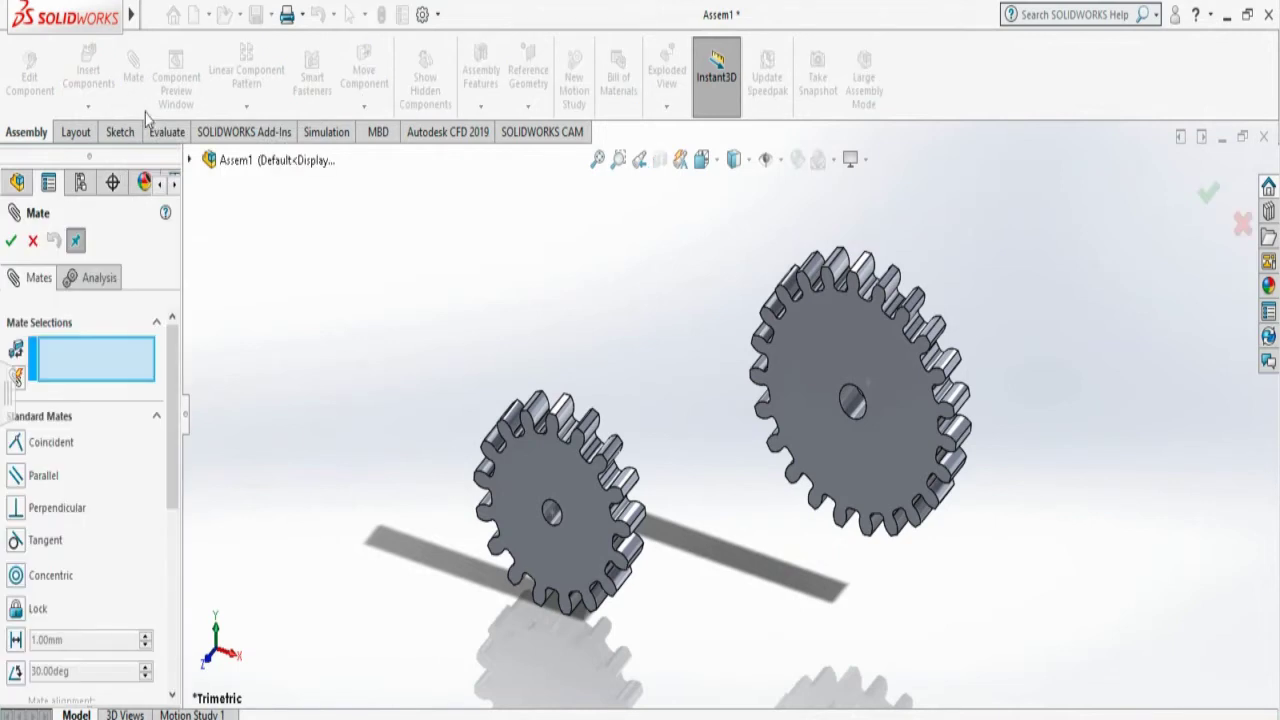
left_click(524, 479)
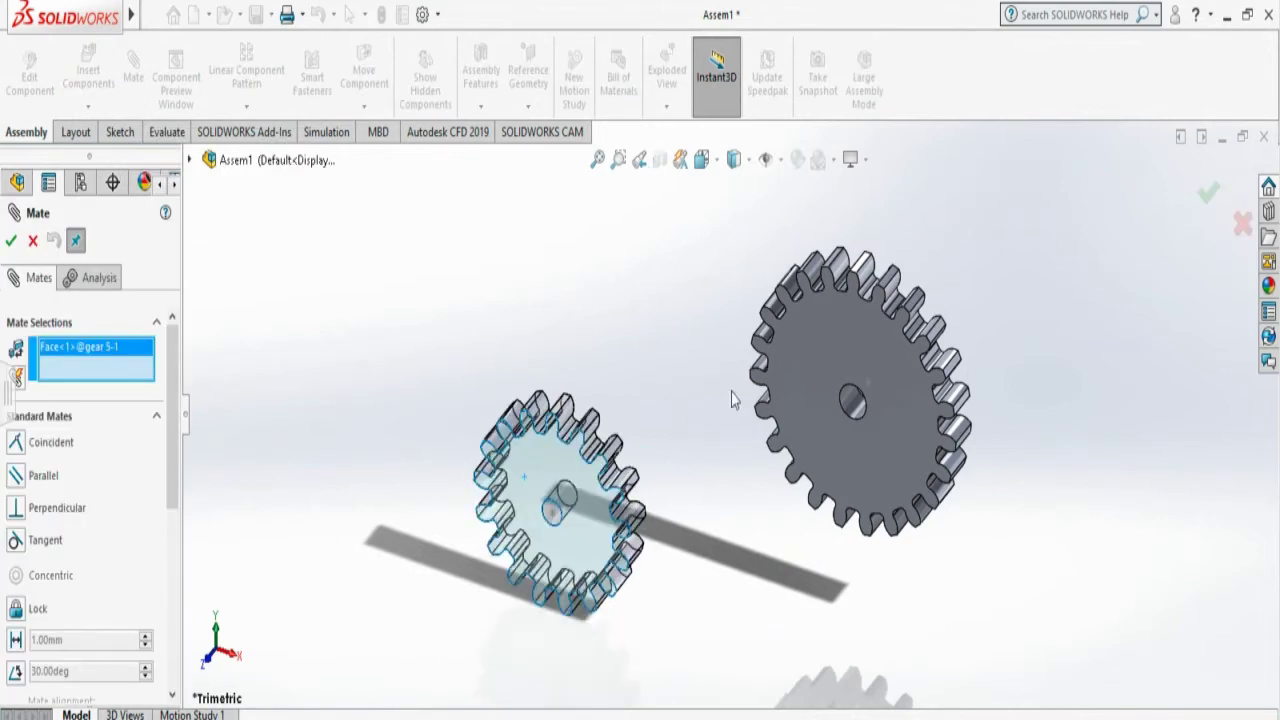
left_click(799, 382)
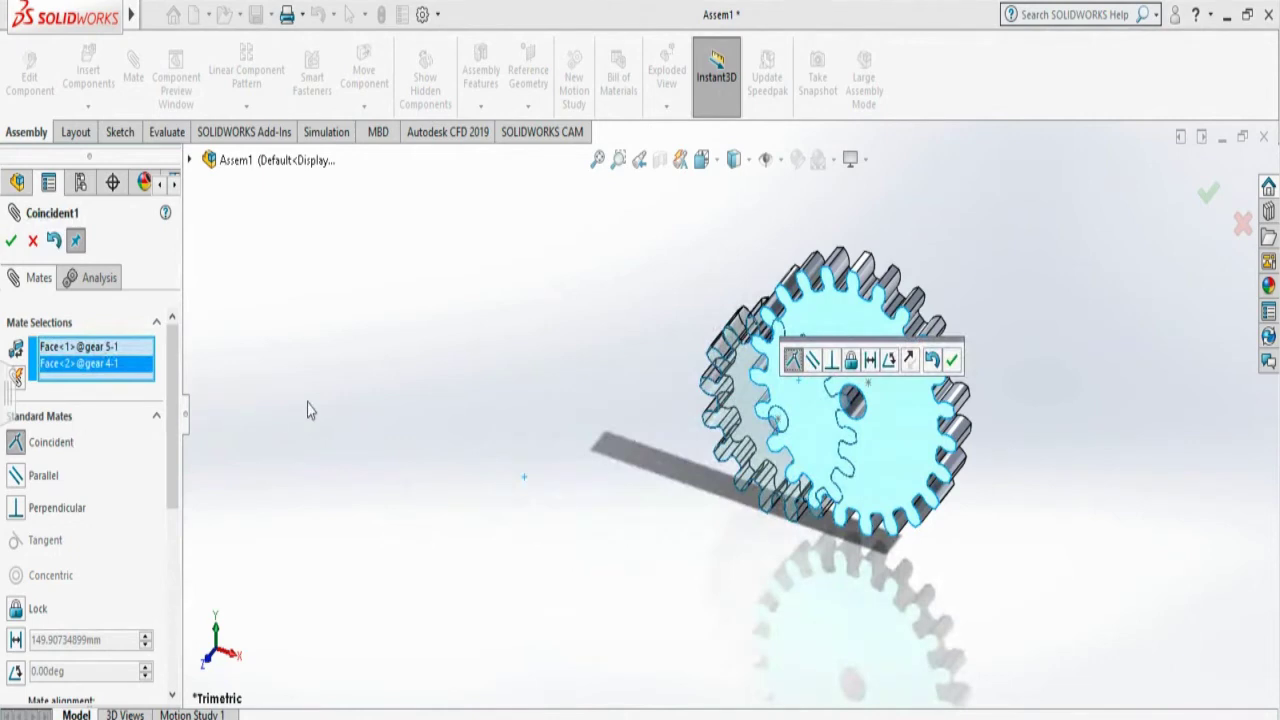
left_click(11, 241)
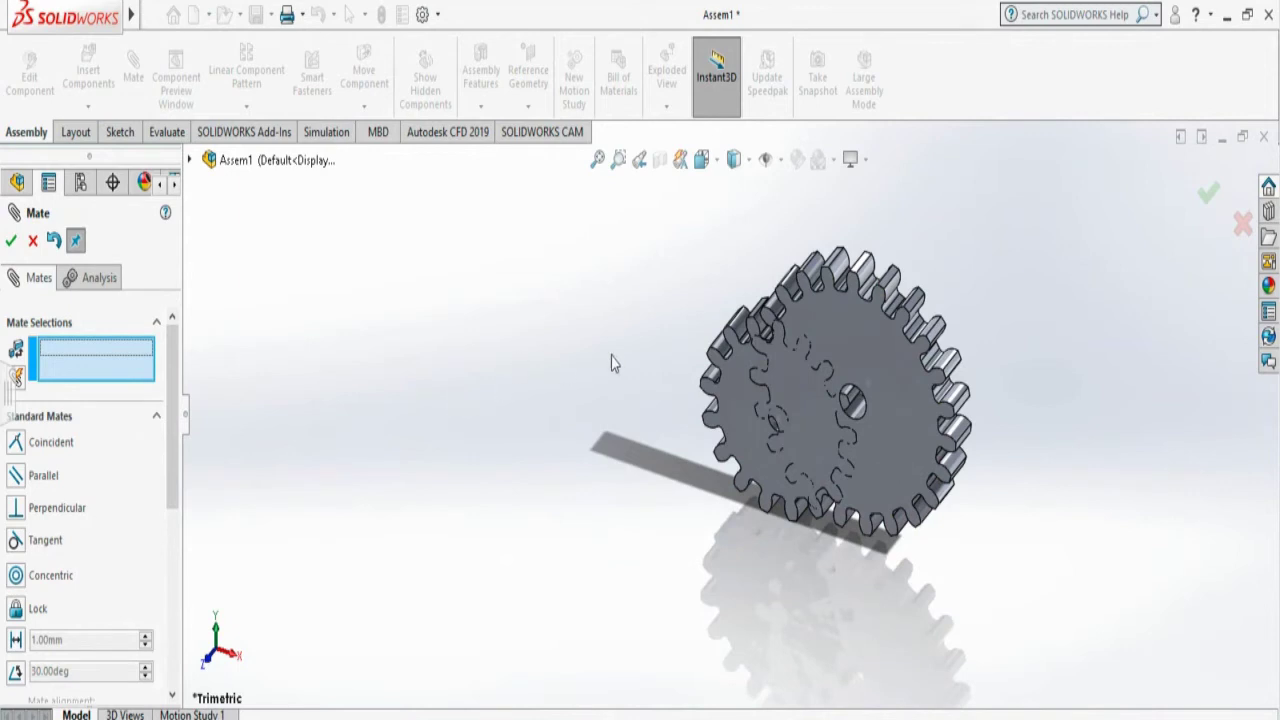
In Front view, add a Distance mate of 203 mm between the two gear centre points.
scroll(862, 415, "down", 3)
scroll(863, 414, "down", 3)
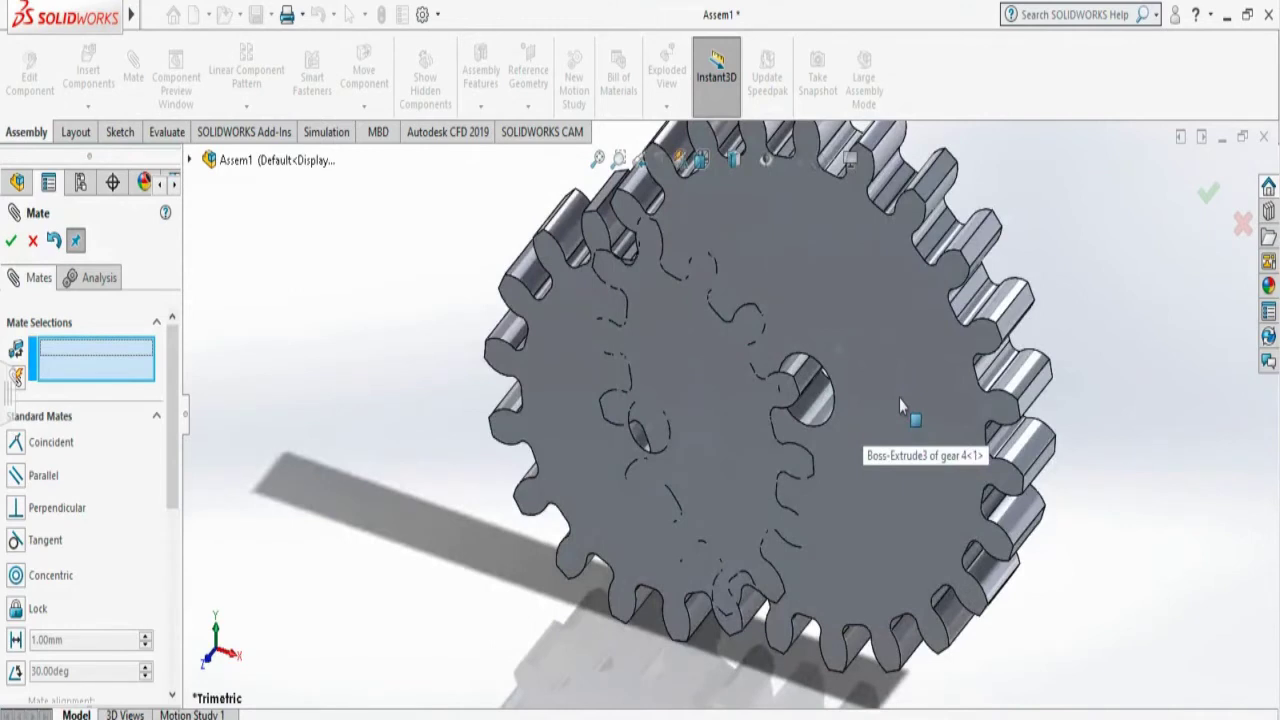
key("ctrl+1")
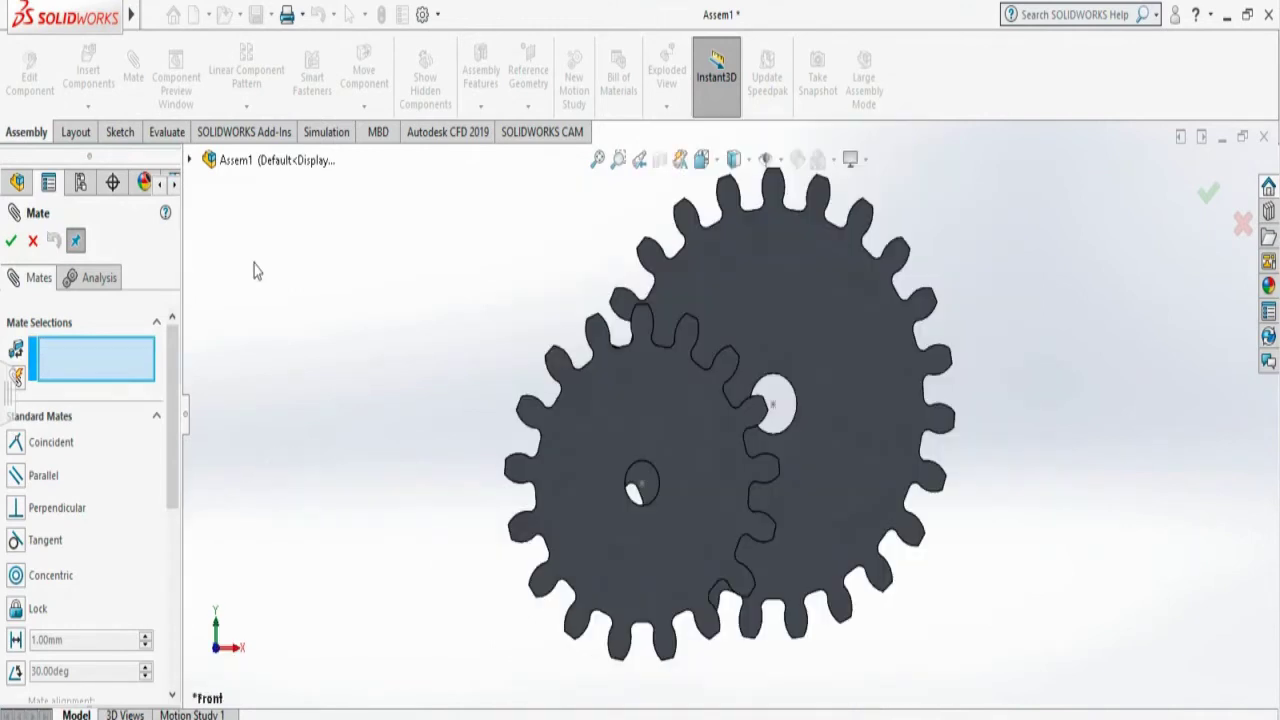
left_click(642, 485)
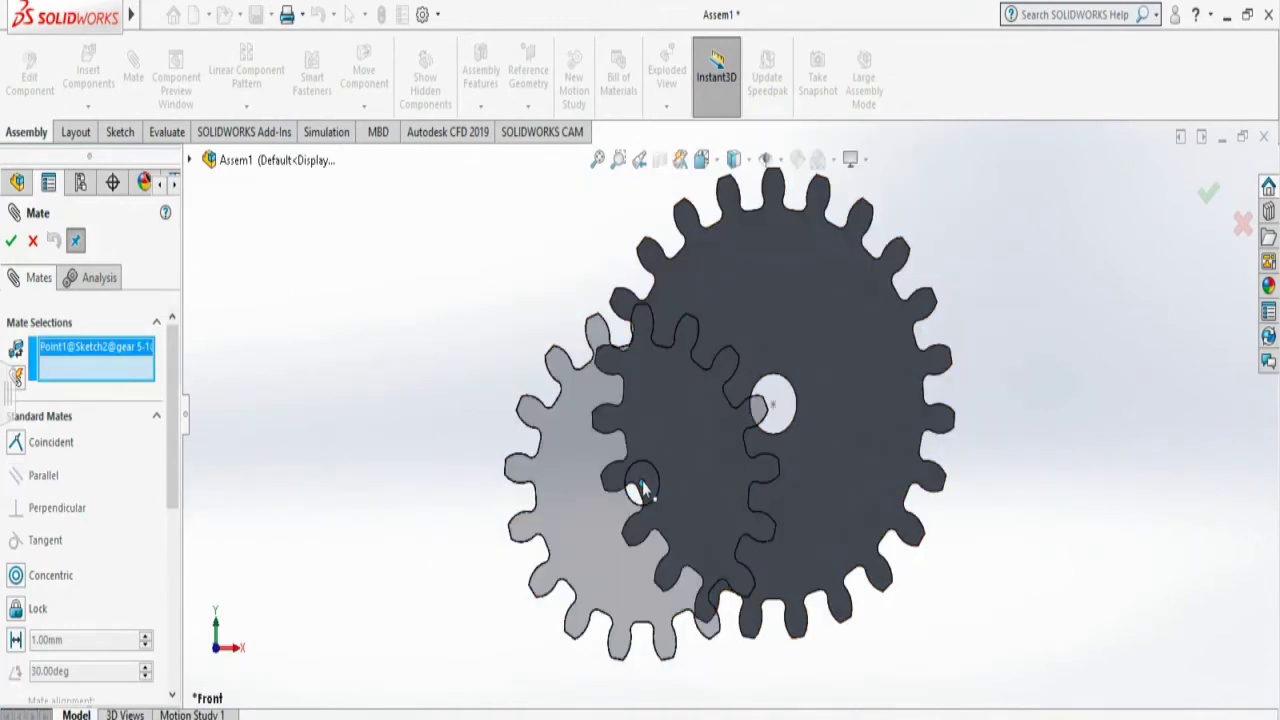
left_click(773, 406)
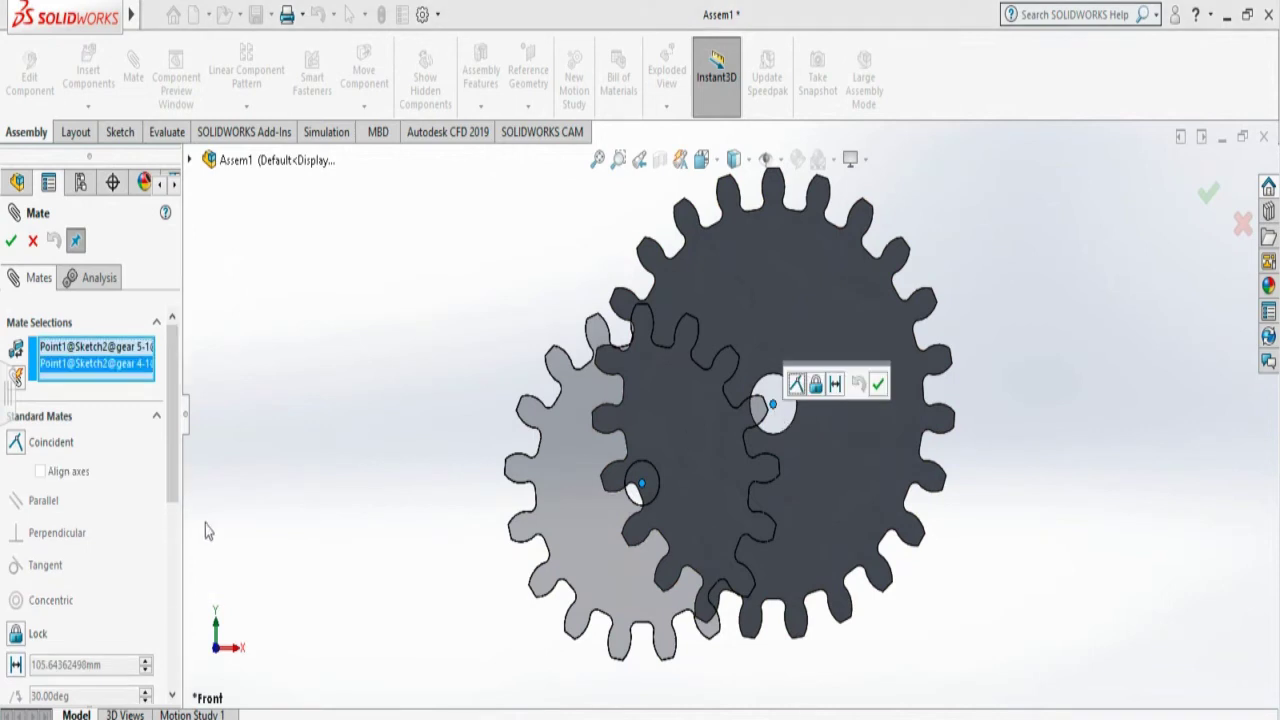
left_click_drag(175, 472, 172, 517)
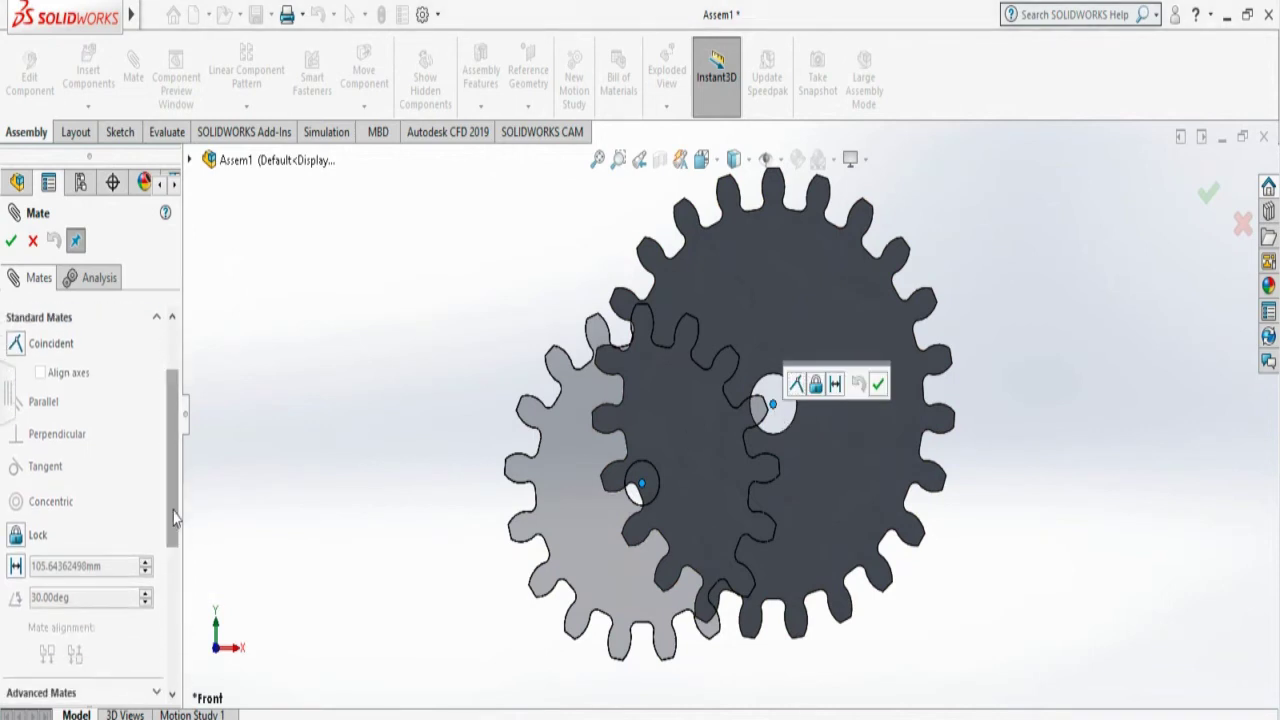
left_click(16, 567)
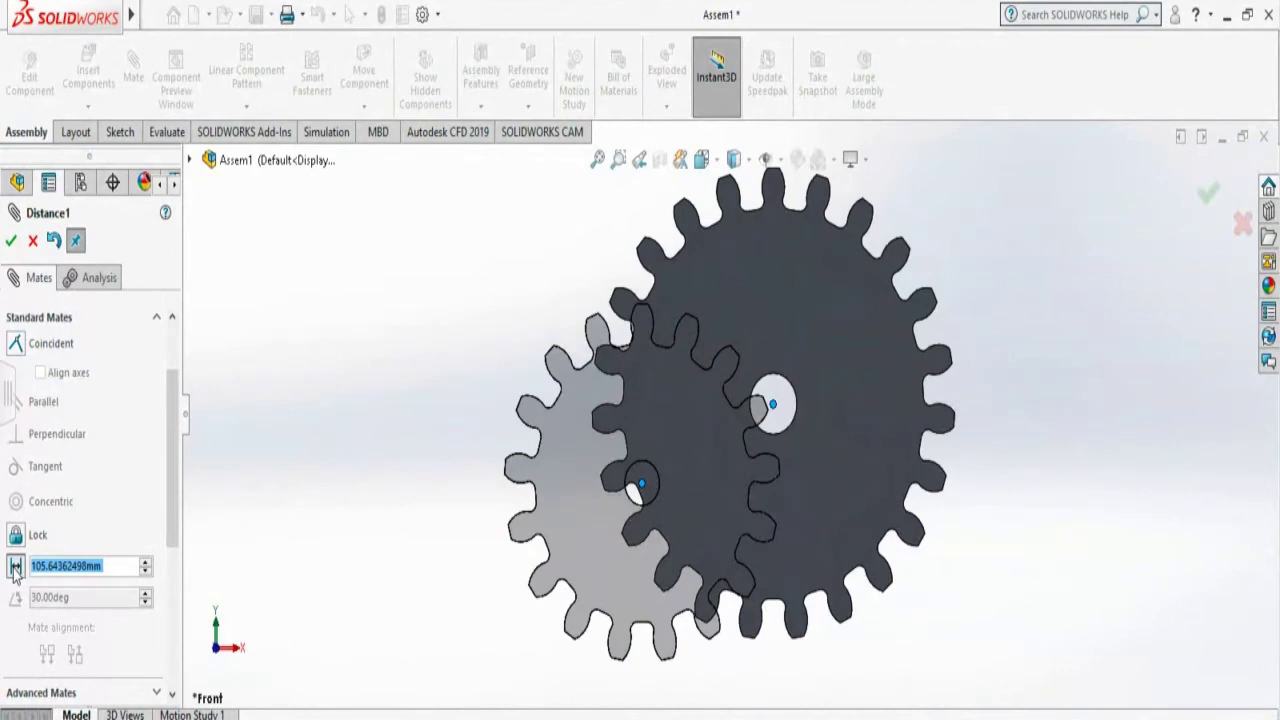
left_click(88, 566)
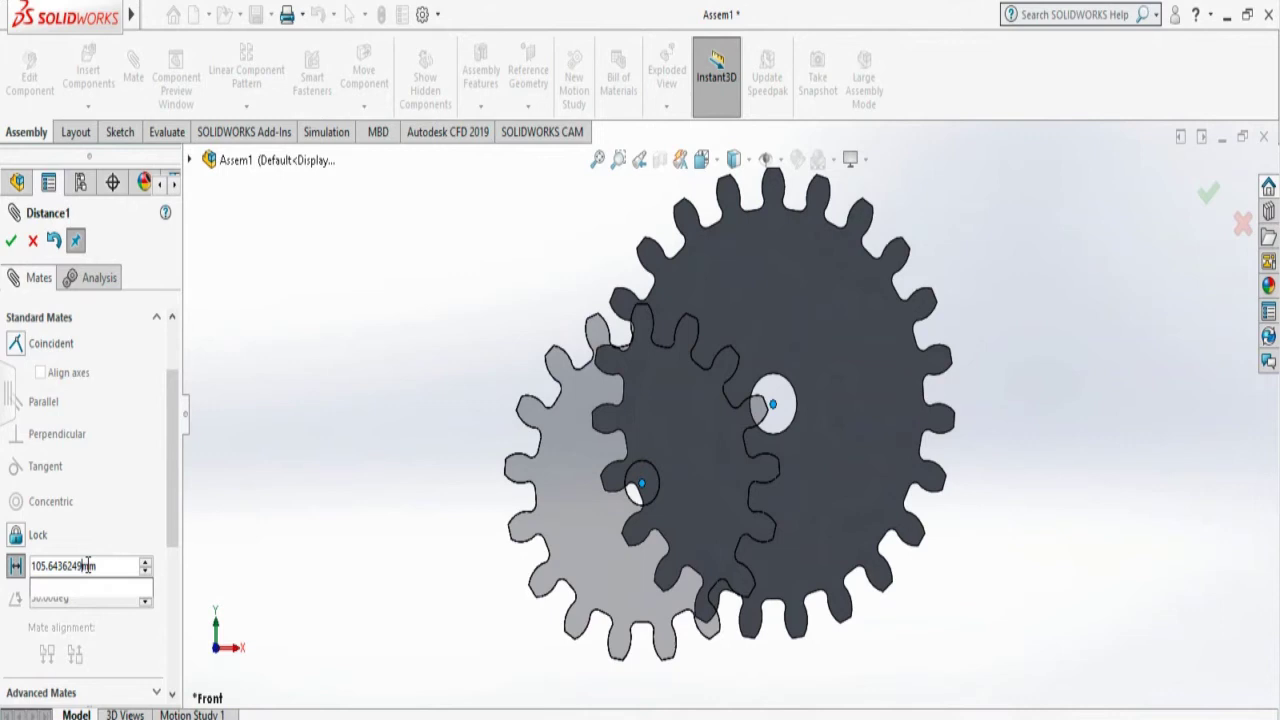
key("BackSpace")
key("BackSpace")
key("BackSpace")
key("BackSpace")
key("BackSpace")
key("BackSpace")
key("BackSpace")
key("BackSpace")
key("BackSpace")
key("BackSpace")
key("BackSpace")
key("BackSpace")
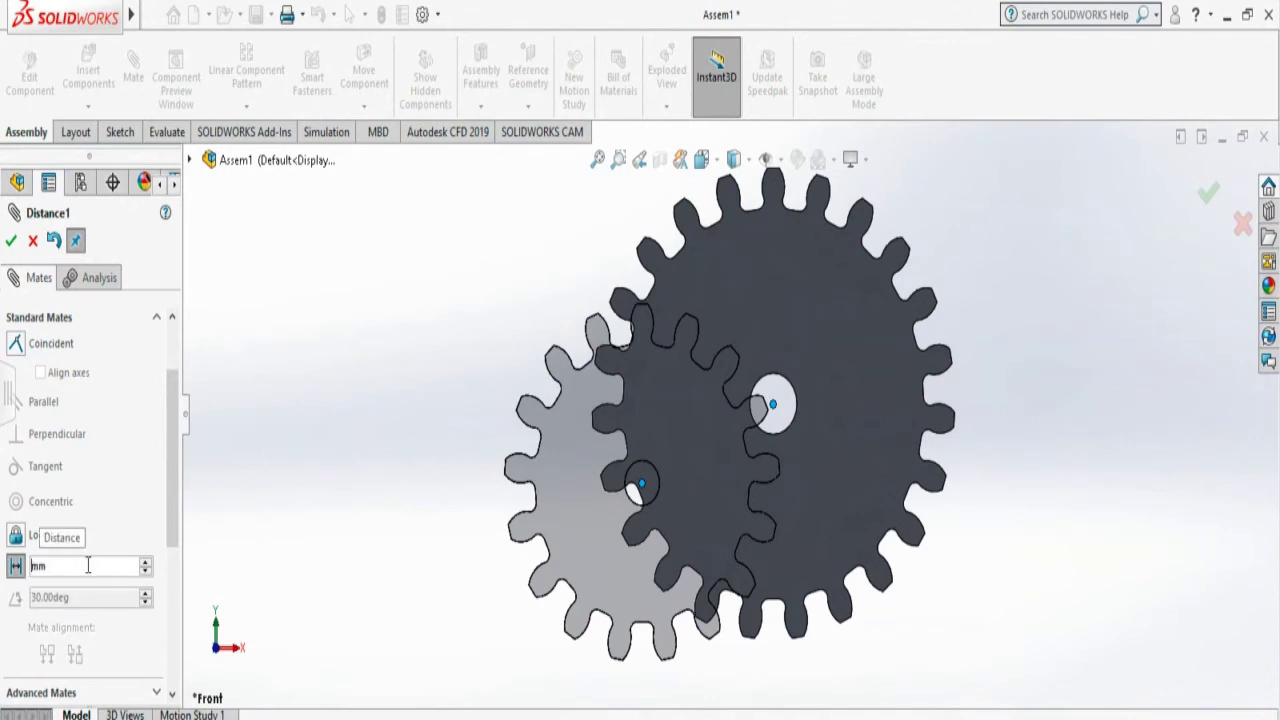
type("20")
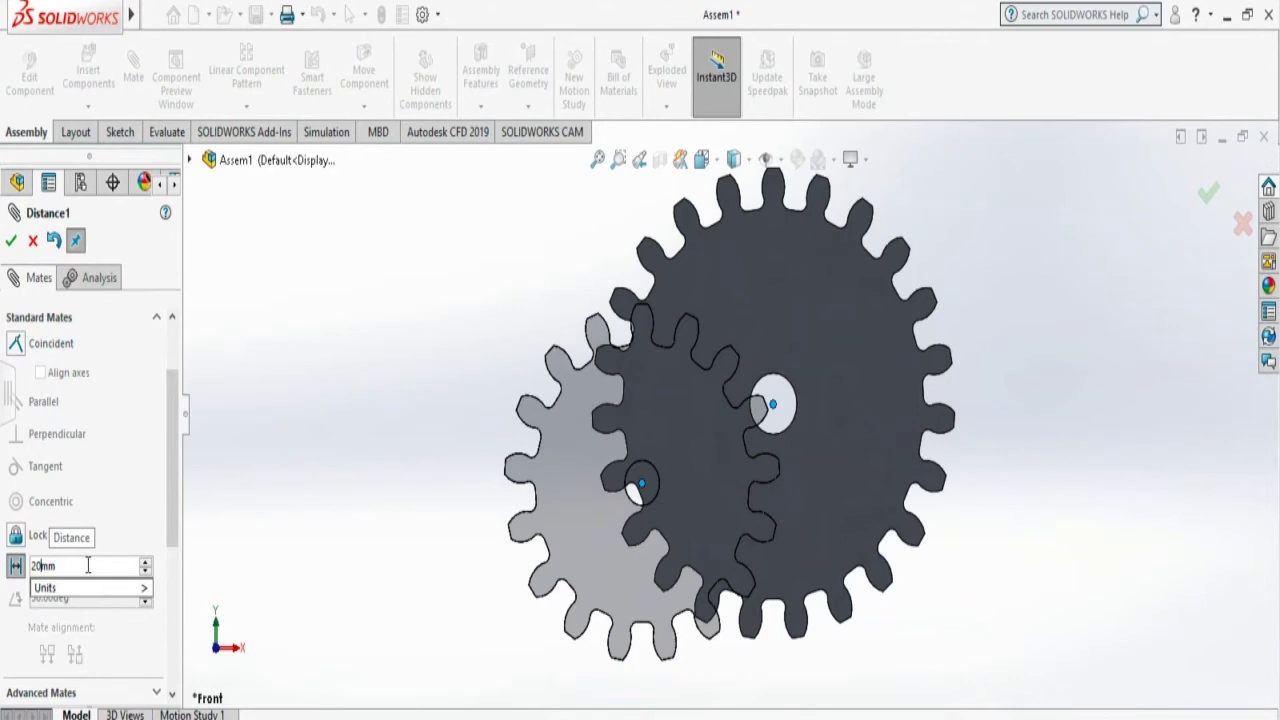
type("3")
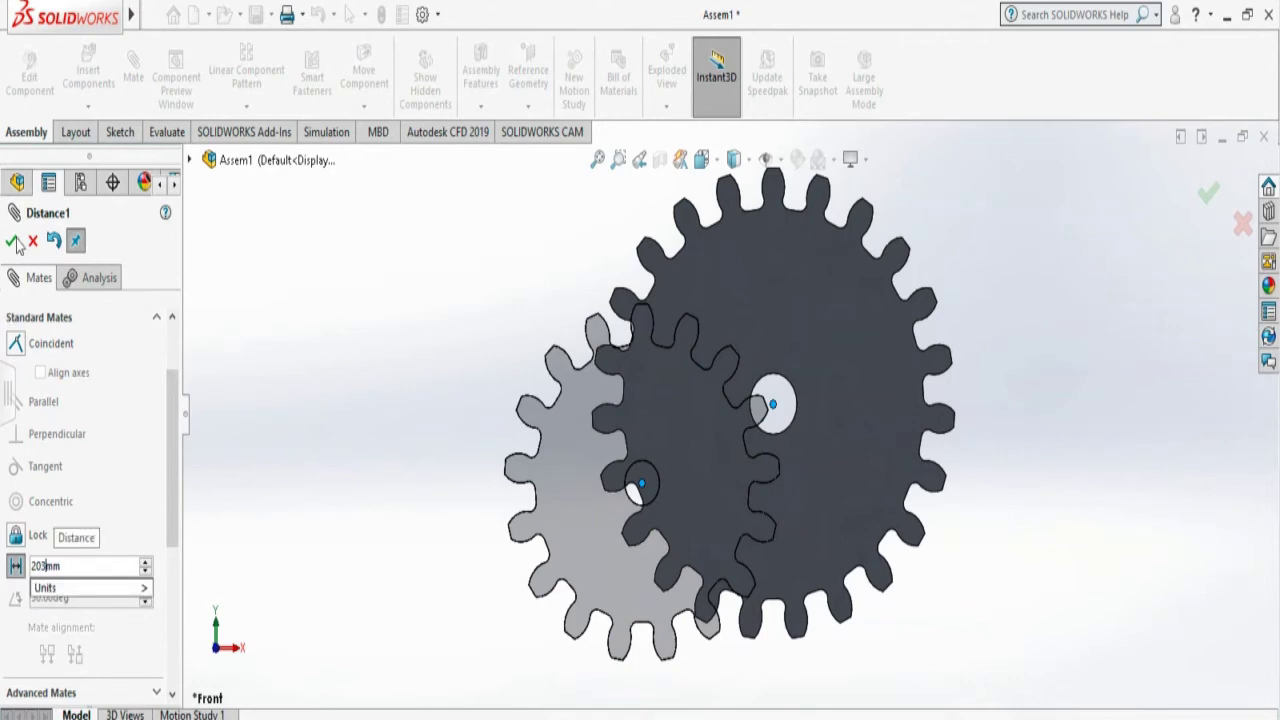
key("Return")
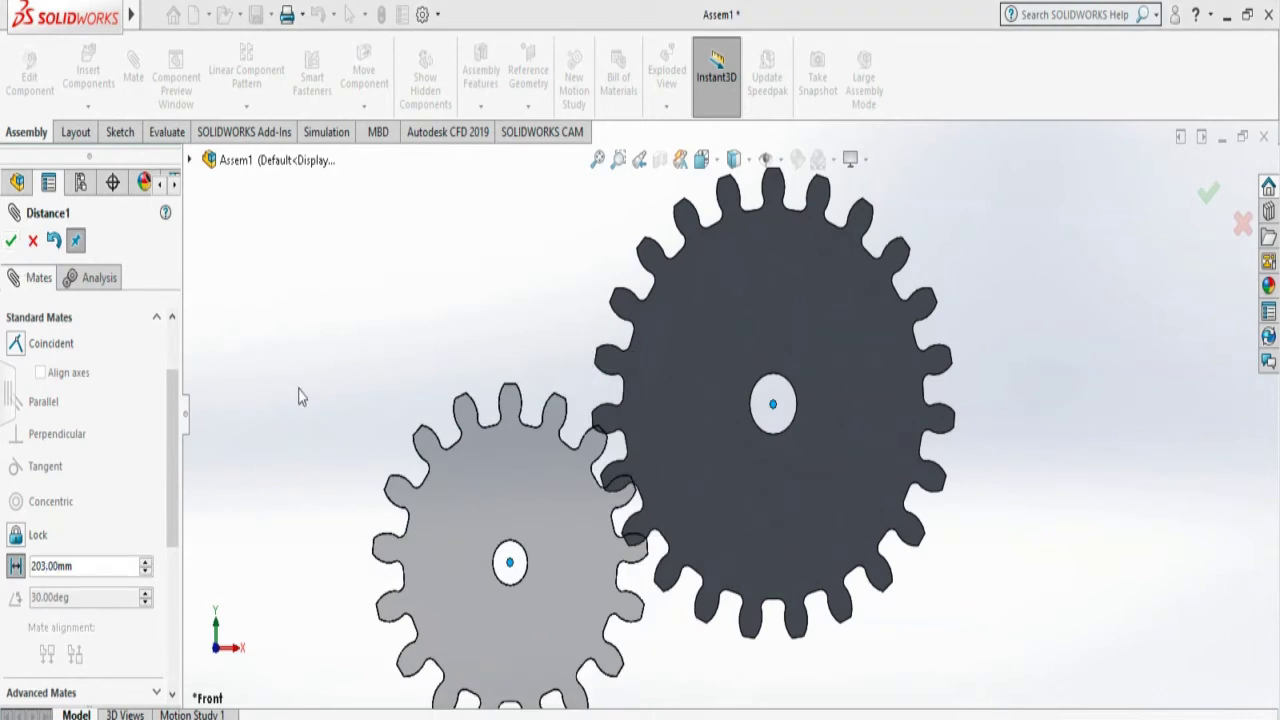
Accept the Distance mate and rotate gear 5 until its teeth mesh with gear 4.
left_click(10, 240)
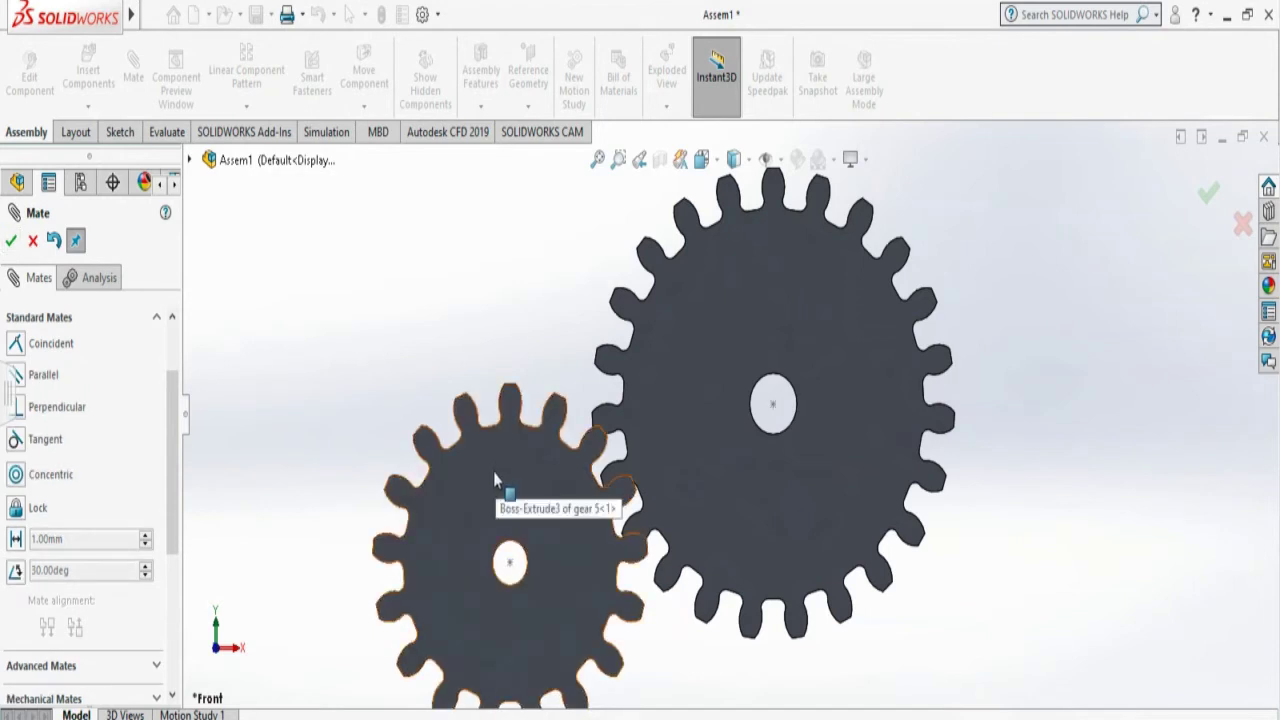
key("Escape")
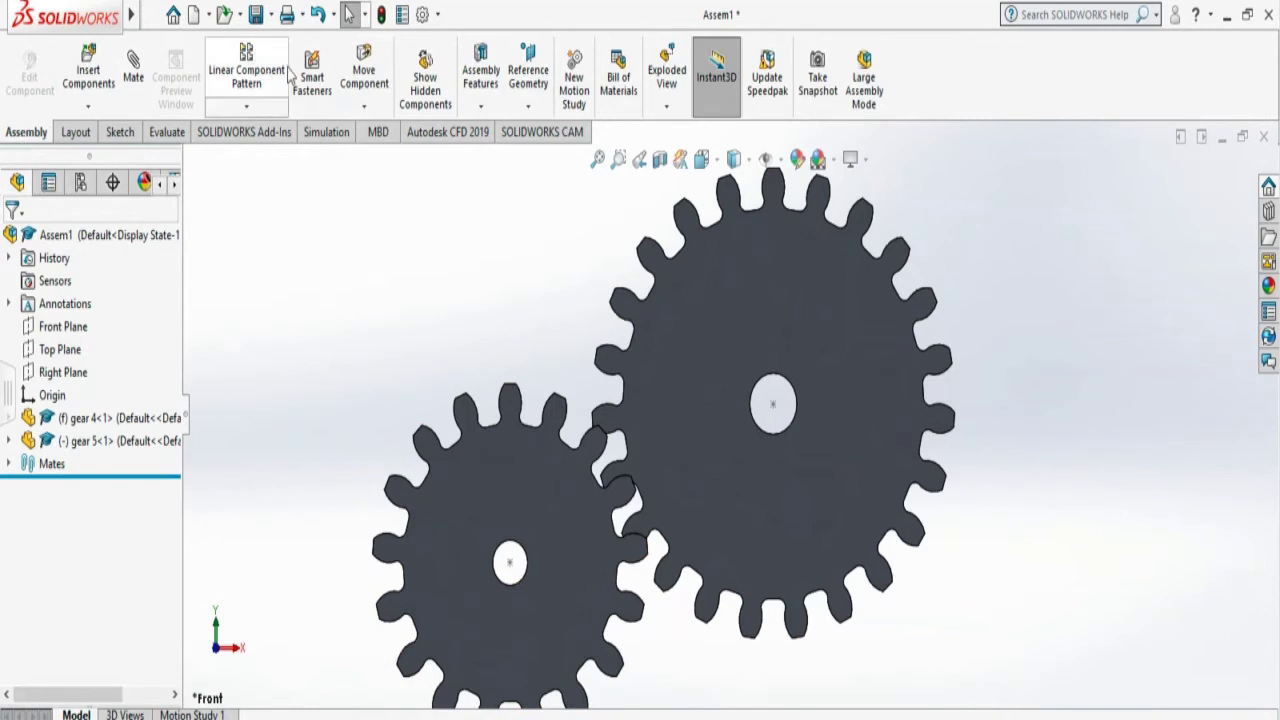
left_click(378, 110)
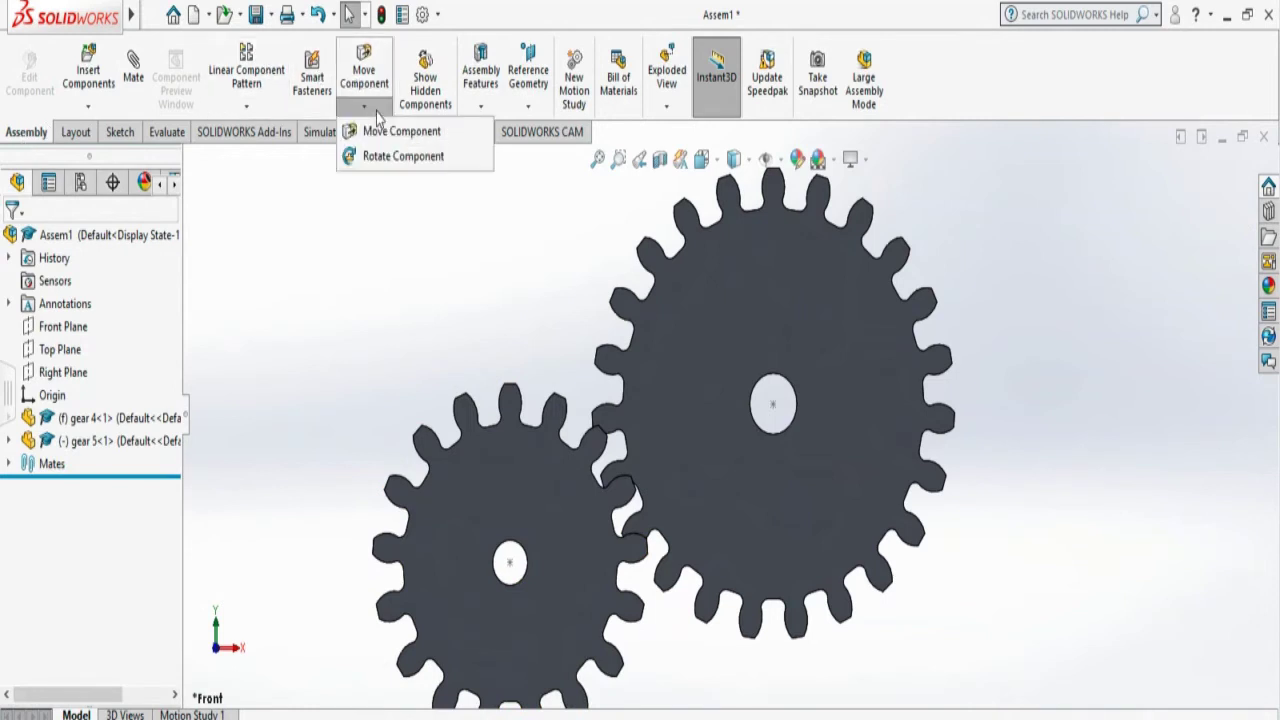
left_click(400, 156)
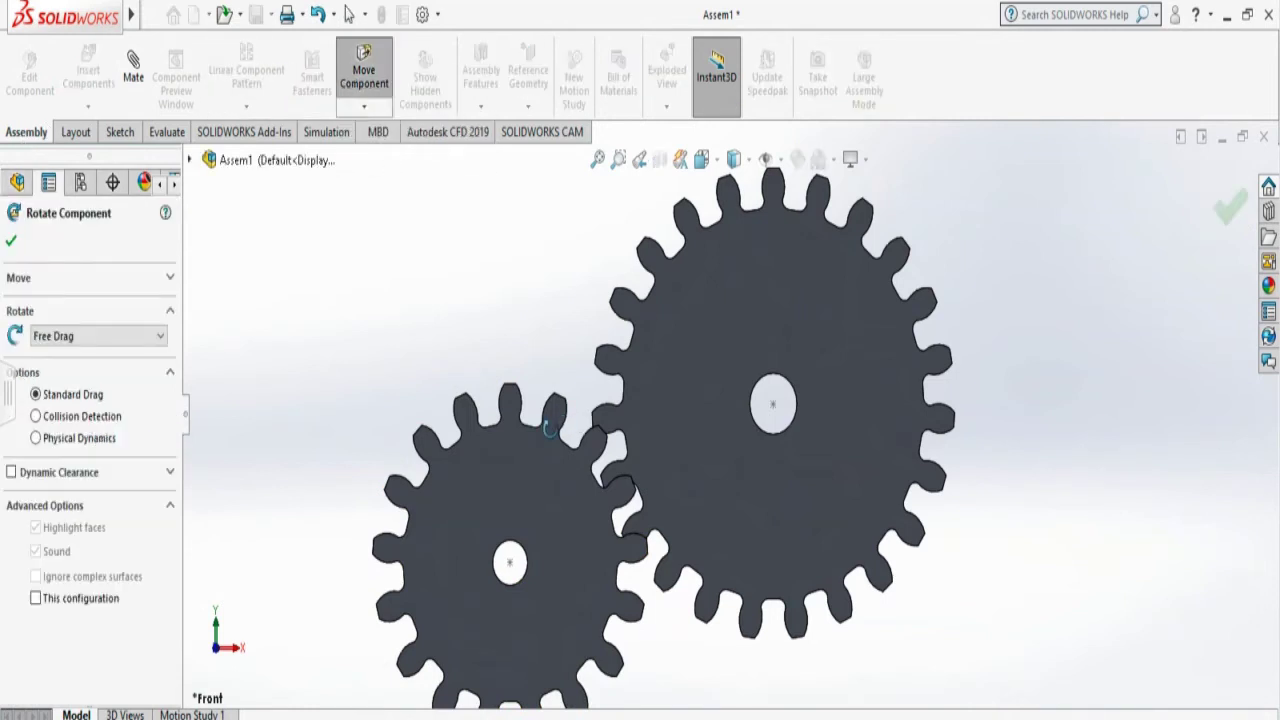
left_click_drag(509, 409, 541, 408)
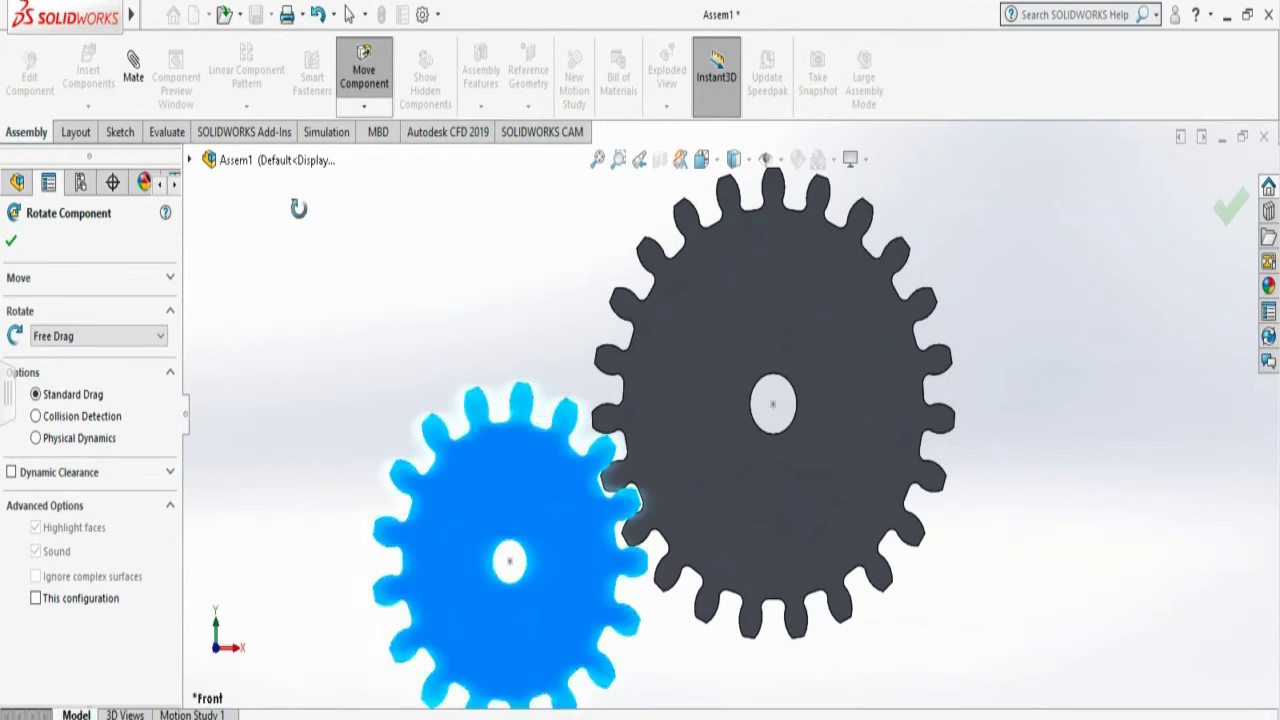
Finish the rotation, then start a new mate using the Gear mechanical mate type.
left_click(13, 237)
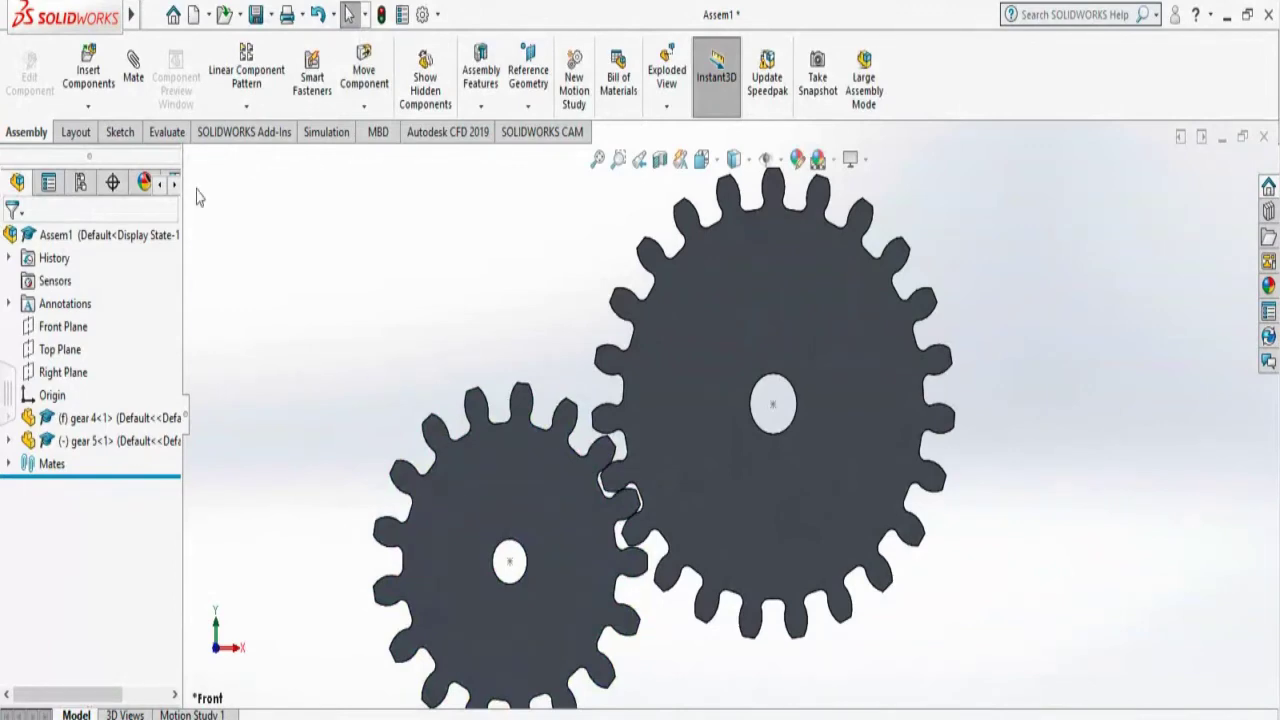
left_click(135, 80)
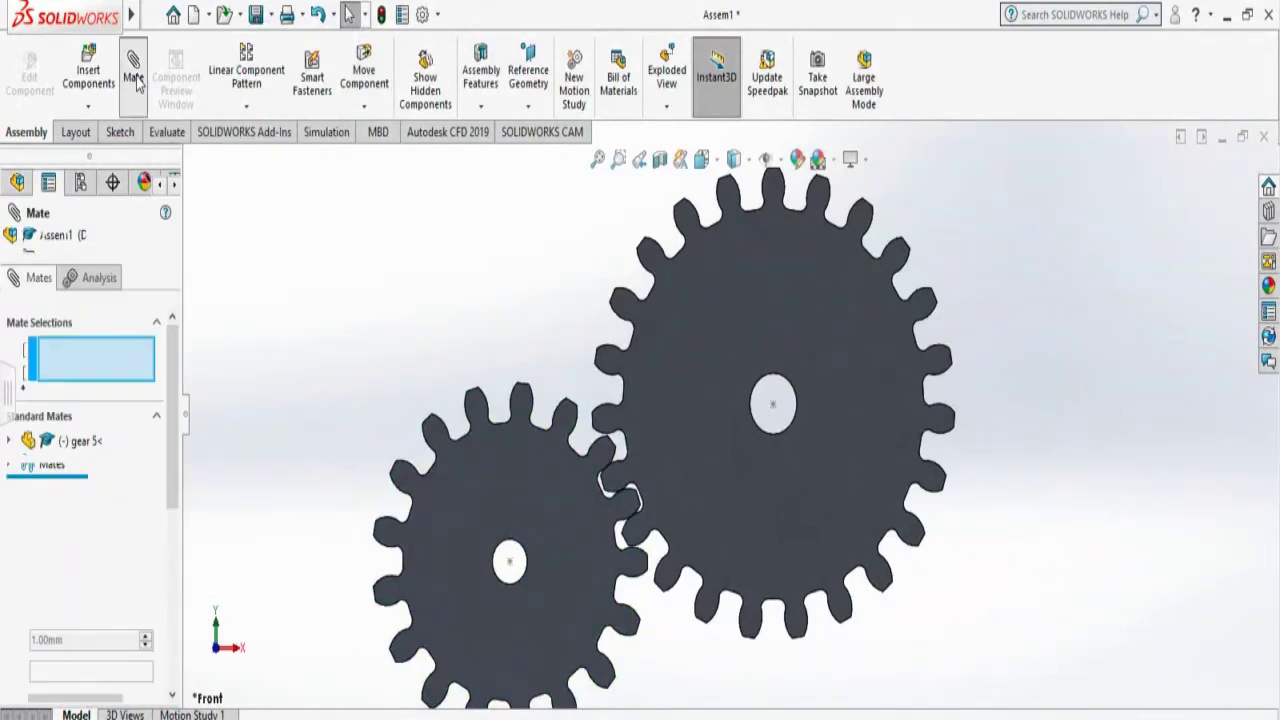
scroll(173, 450, "down", 3)
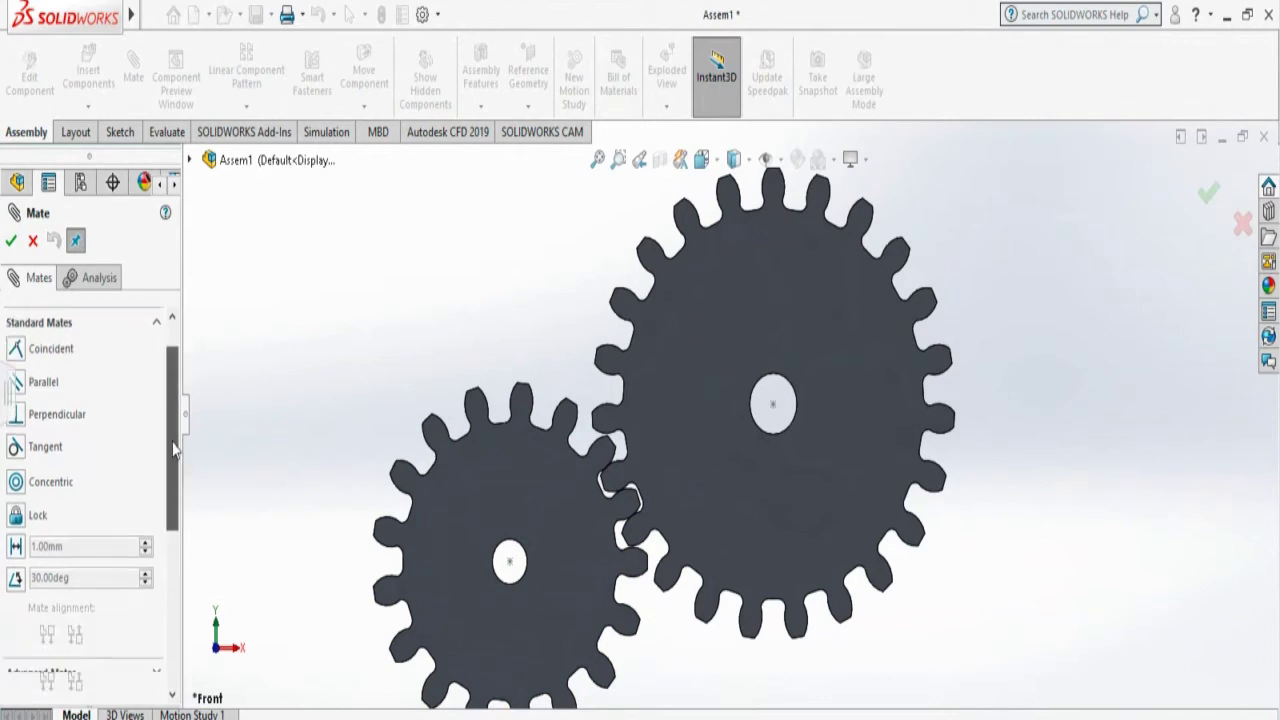
scroll(173, 450, "down", 5)
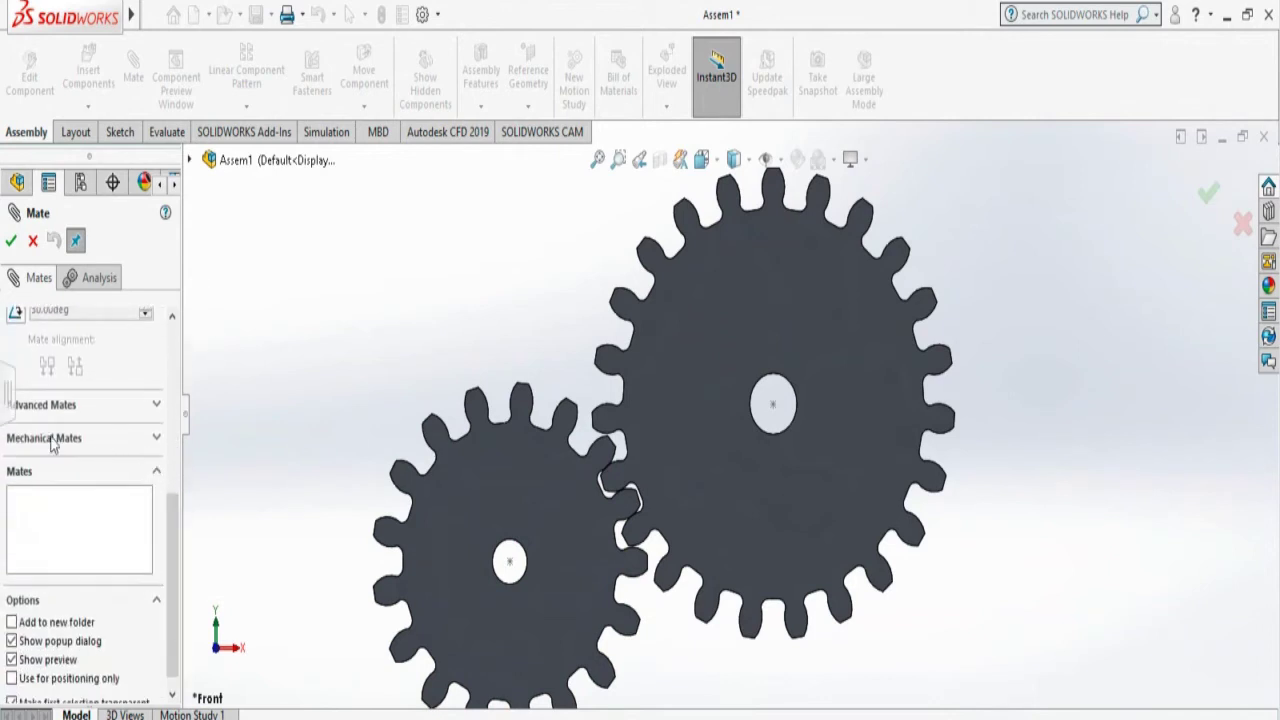
left_click(155, 442)
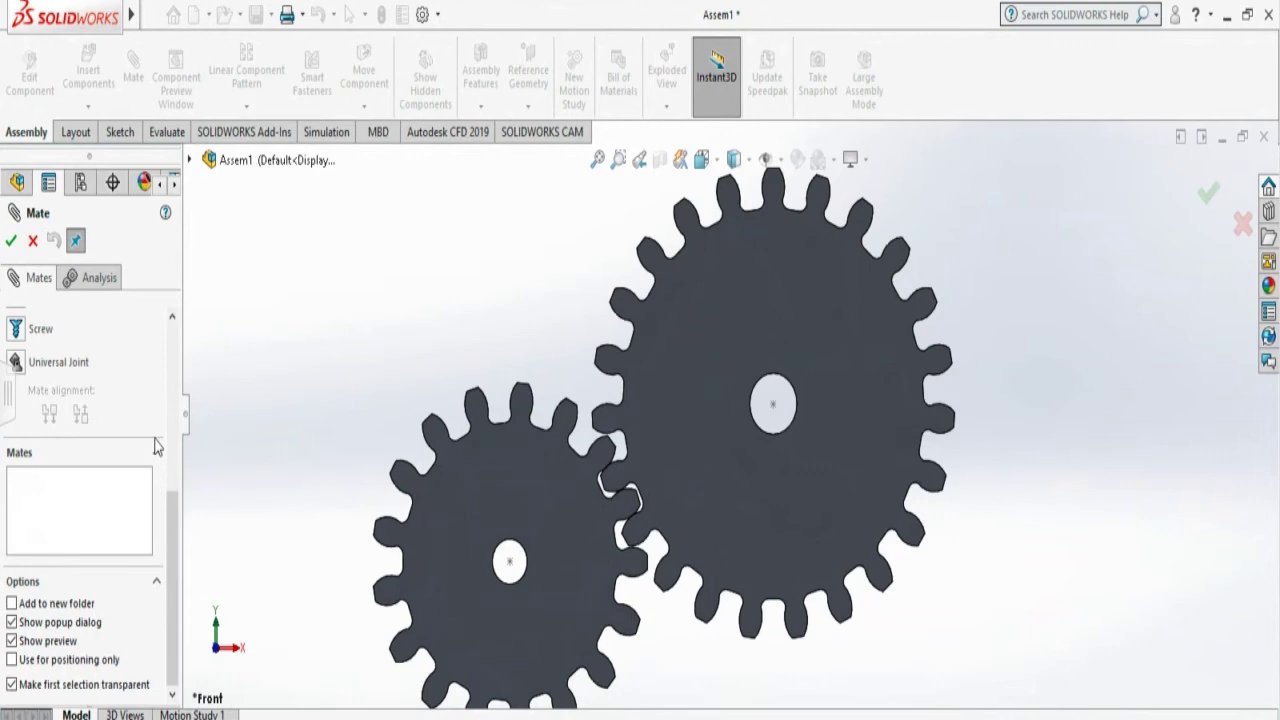
scroll(175, 562, "up", 4)
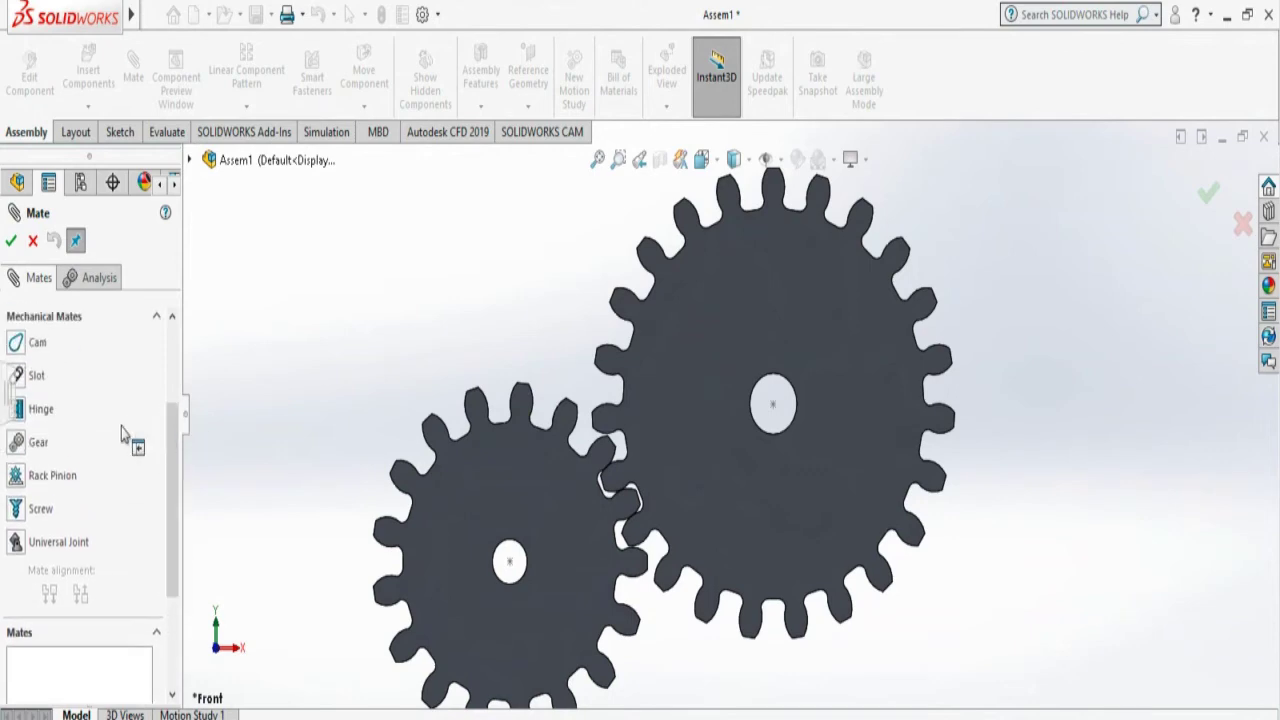
left_click(38, 442)
scroll(176, 425, "up", 2)
left_click_drag(176, 425, 181, 520)
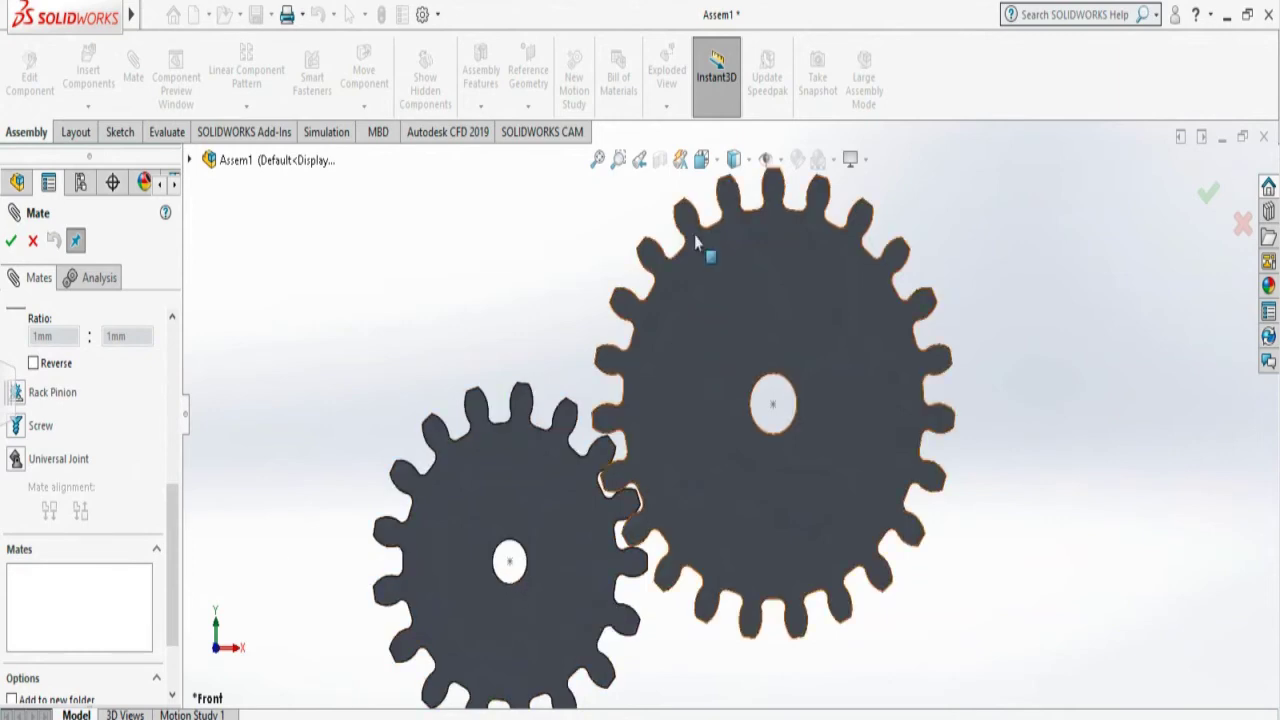
left_click(716, 162)
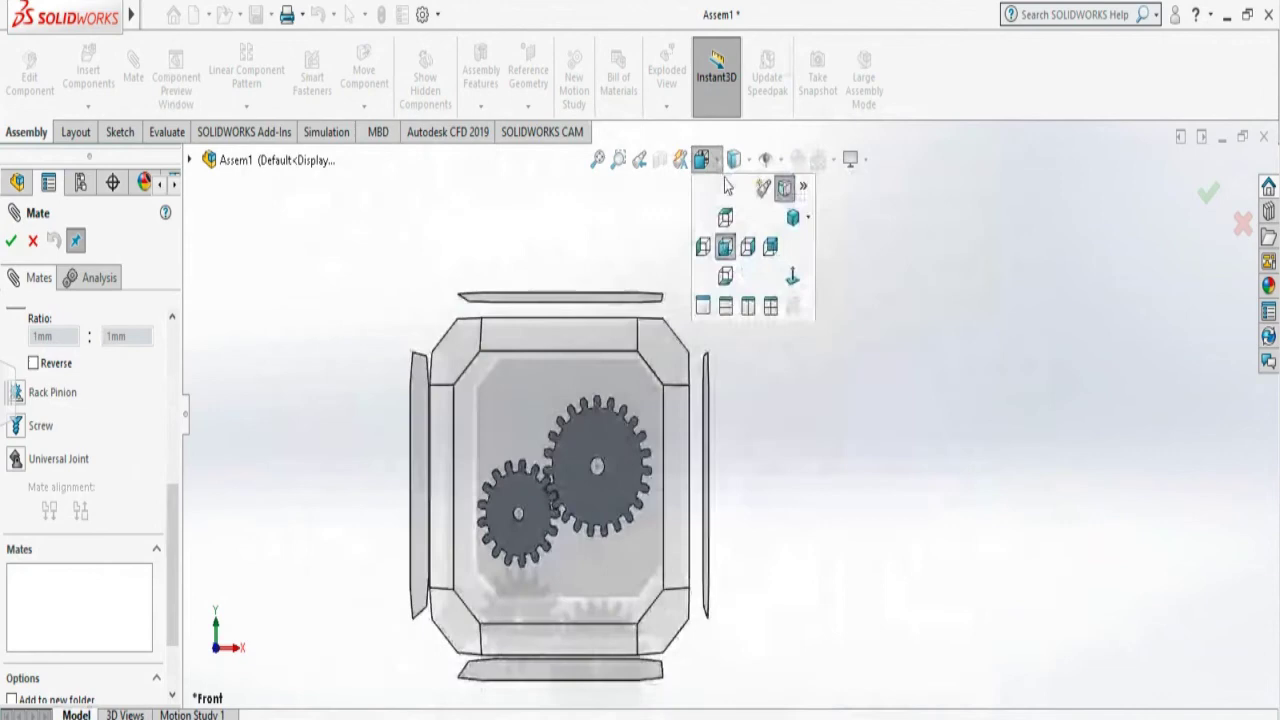
In Isometric view, link the small and large gear bores with a 24mm : 32.47mm gear mate.
left_click(794, 219)
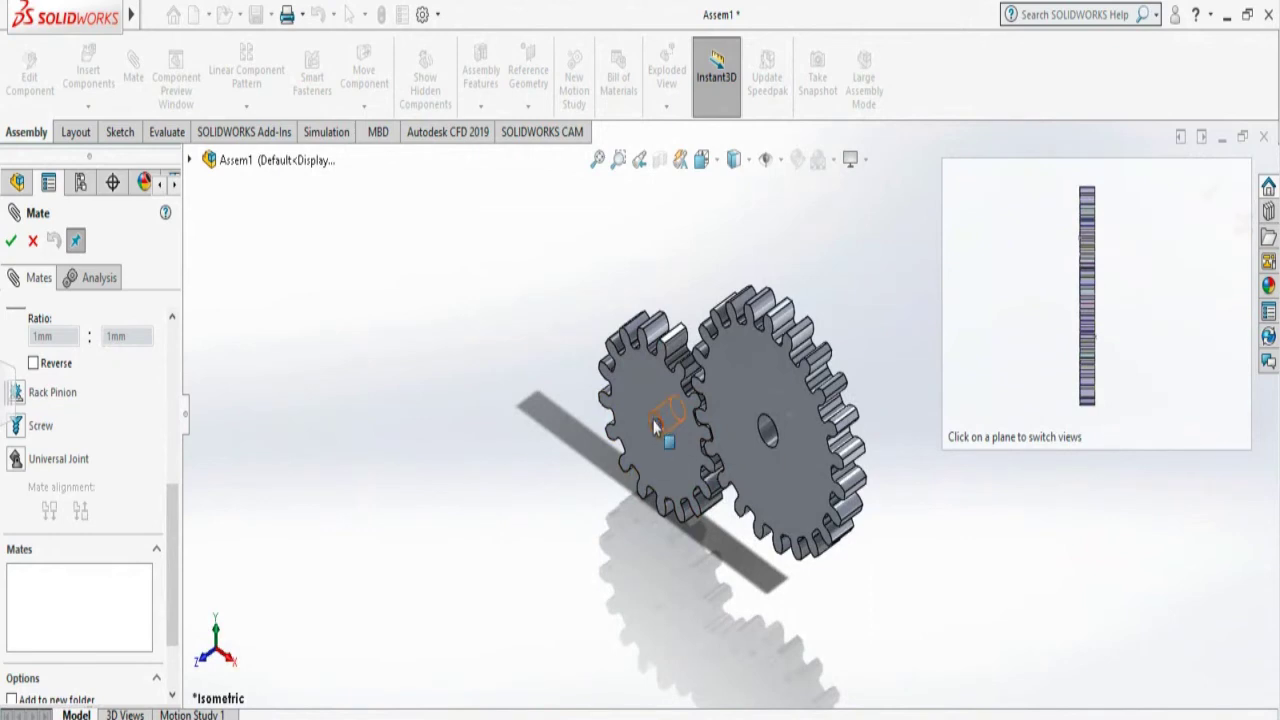
left_click(658, 426)
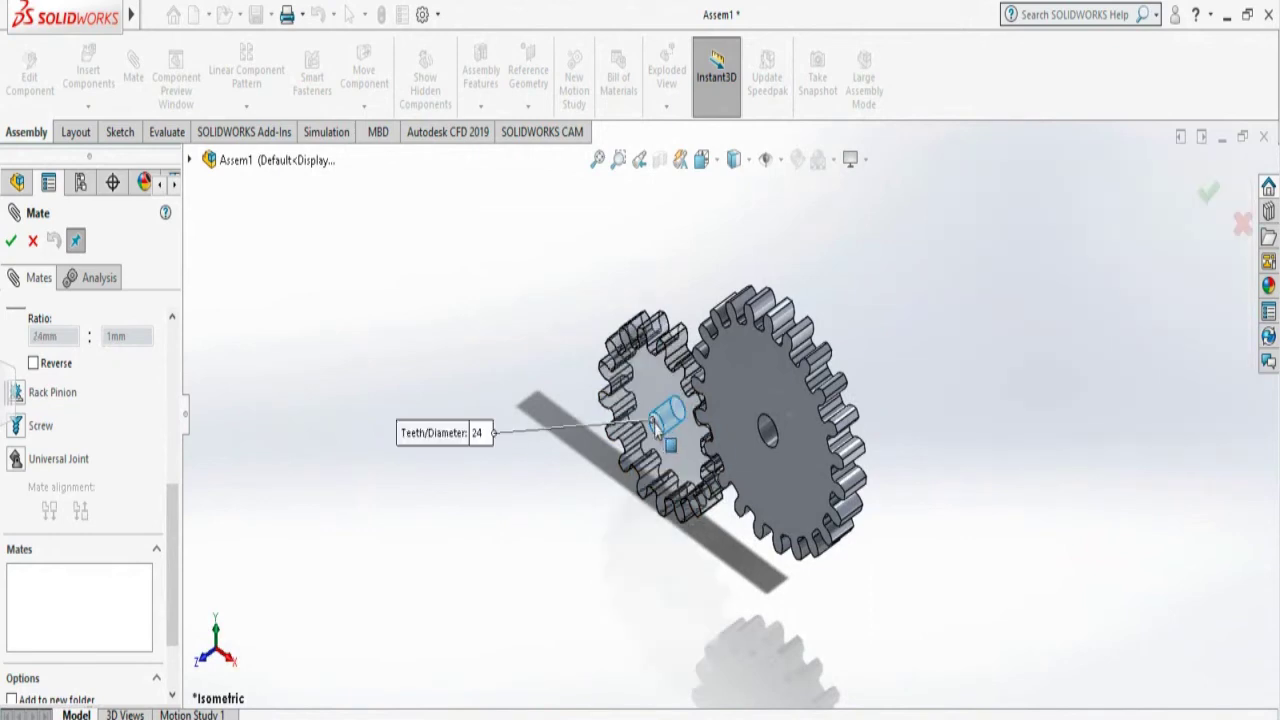
left_click(767, 436)
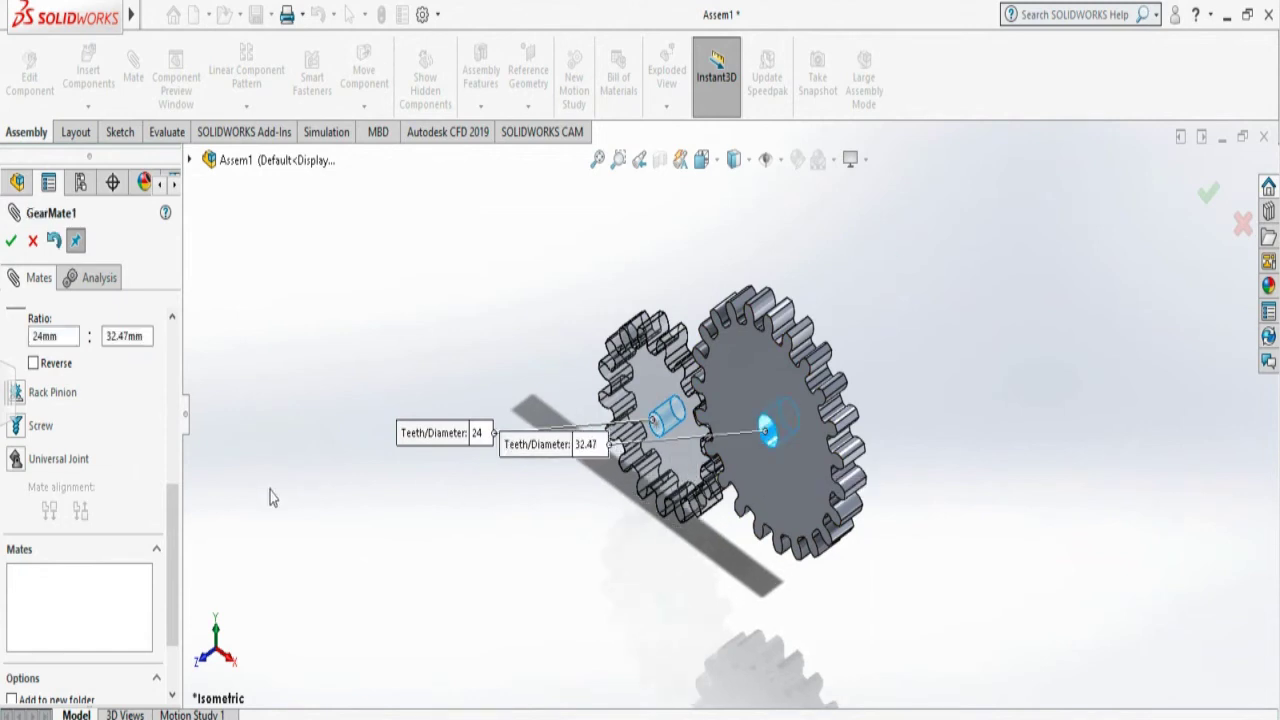
scroll(171, 543, "up", 2)
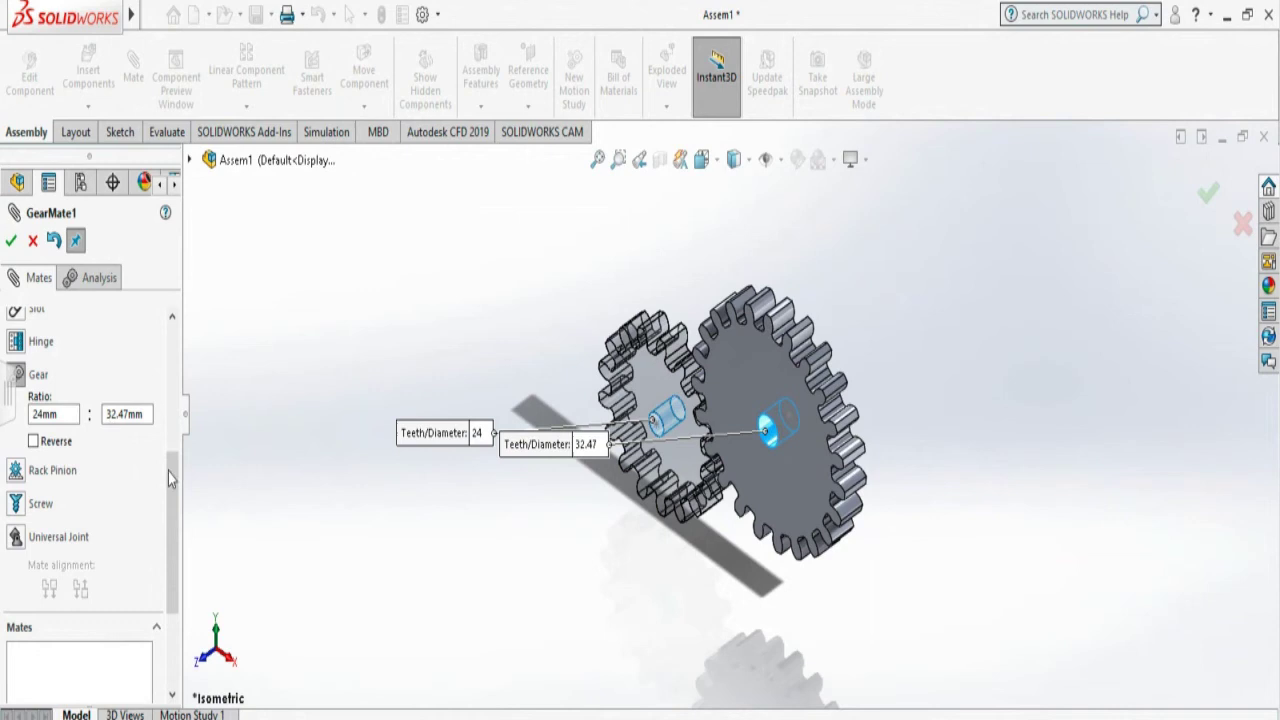
scroll(170, 478, "up", 1)
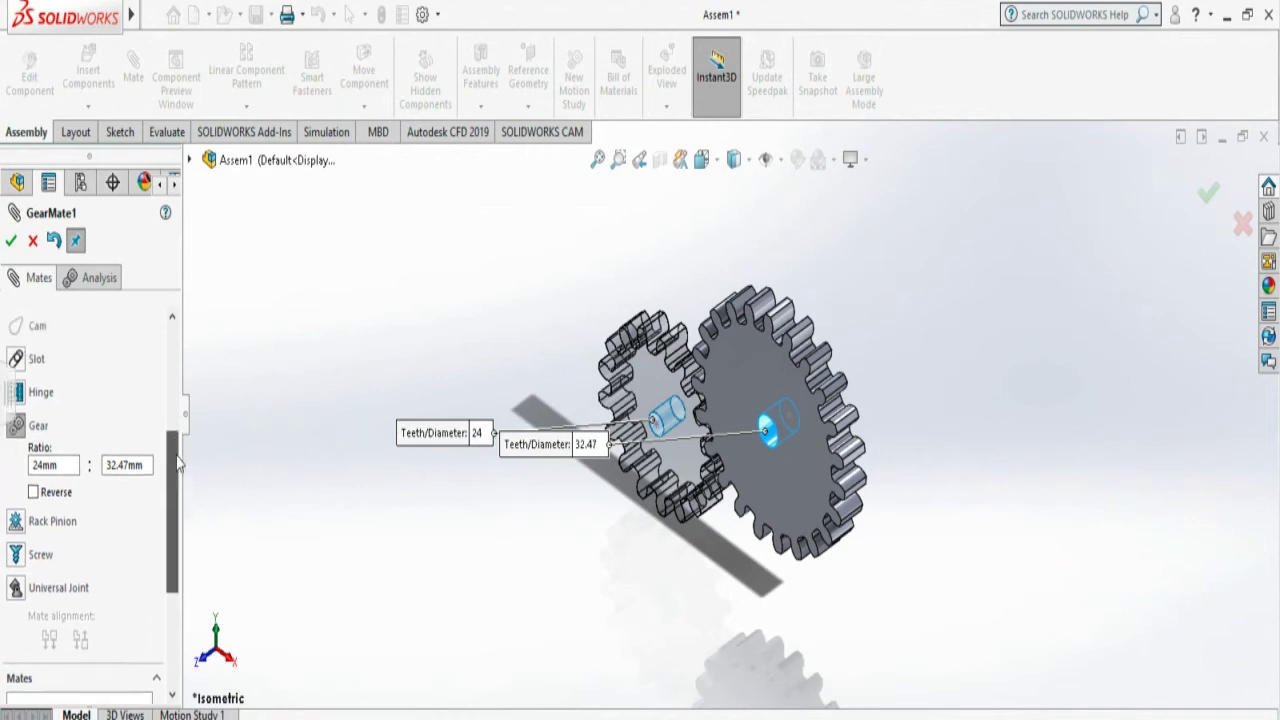
left_click(12, 242)
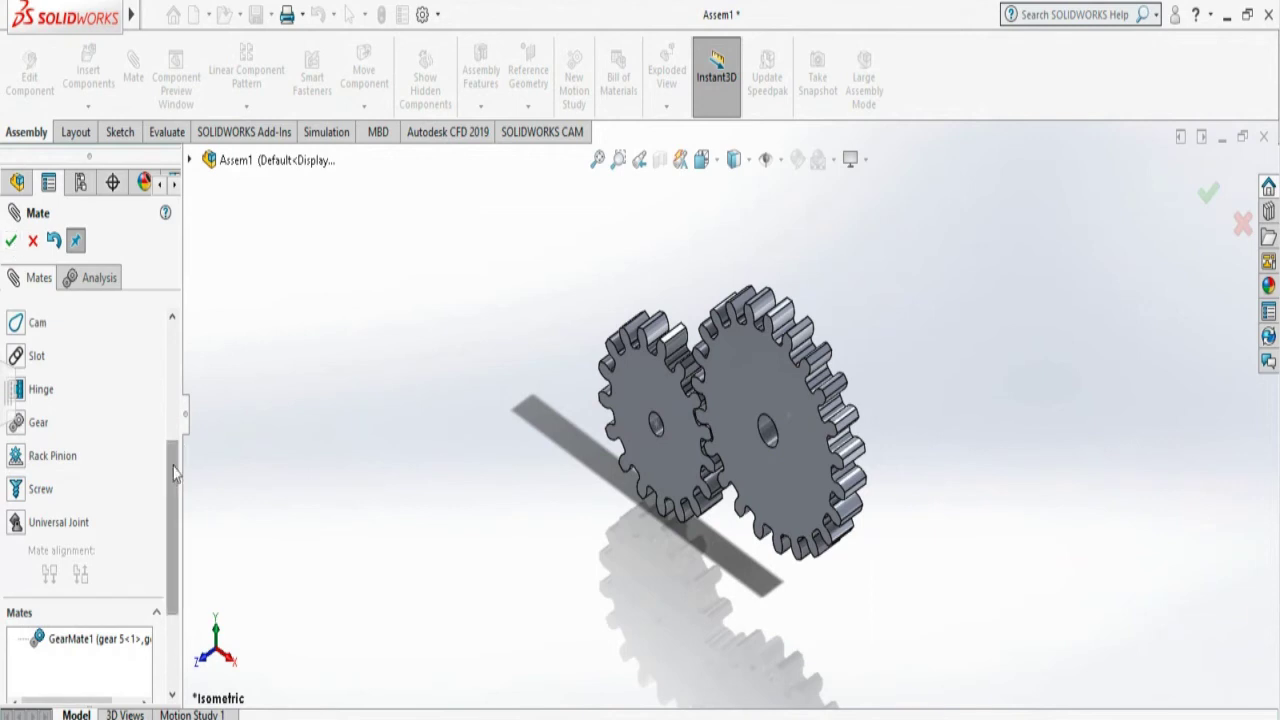
left_click_drag(172, 490, 178, 555)
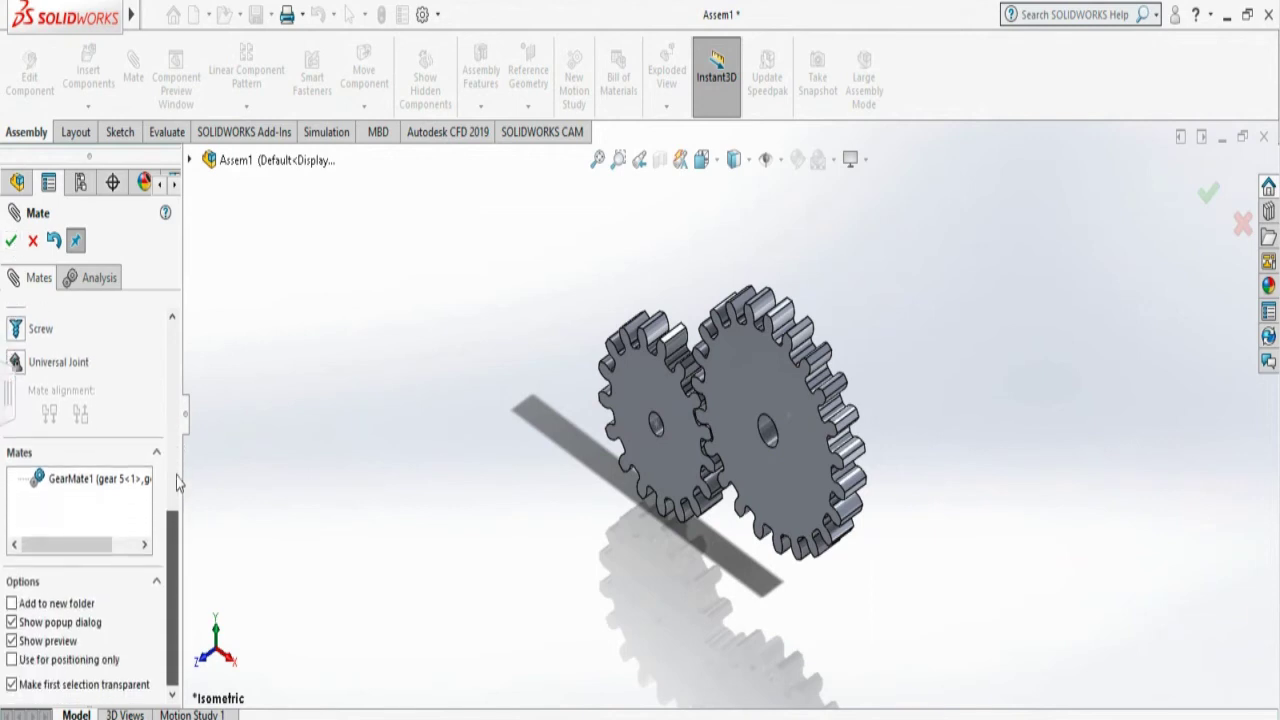
scroll(176, 483, "up", 5)
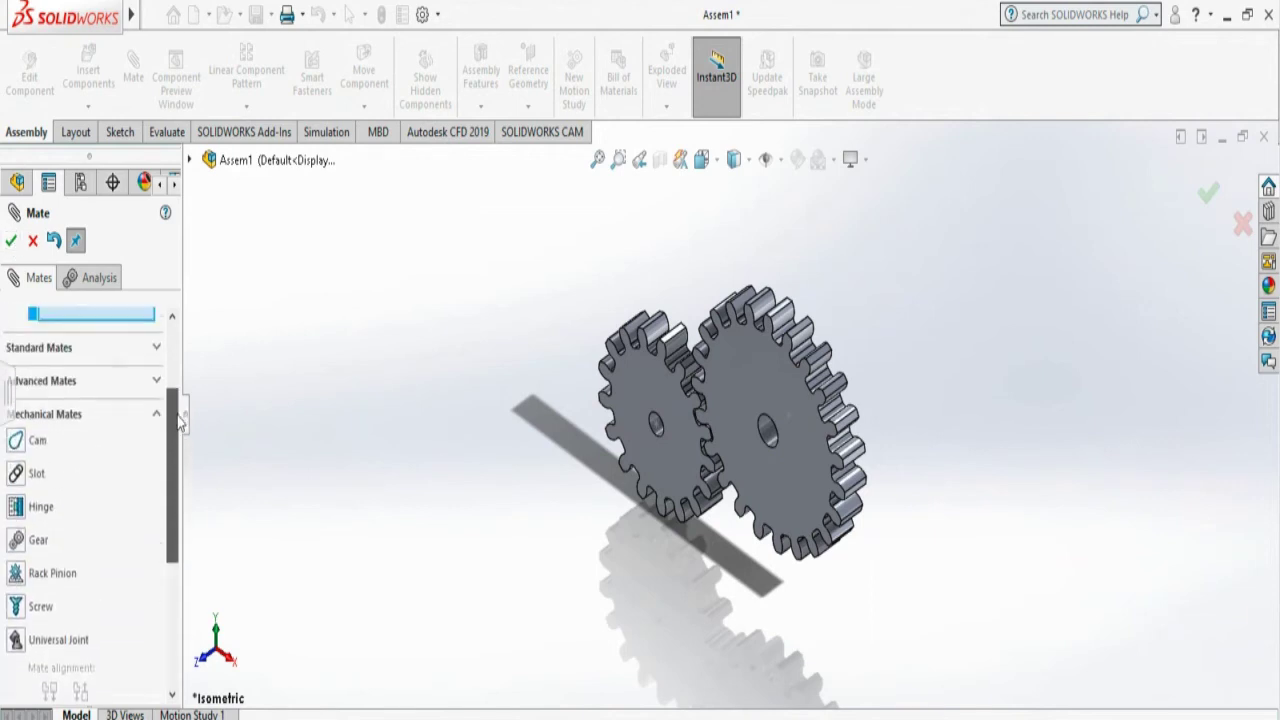
left_click(11, 241)
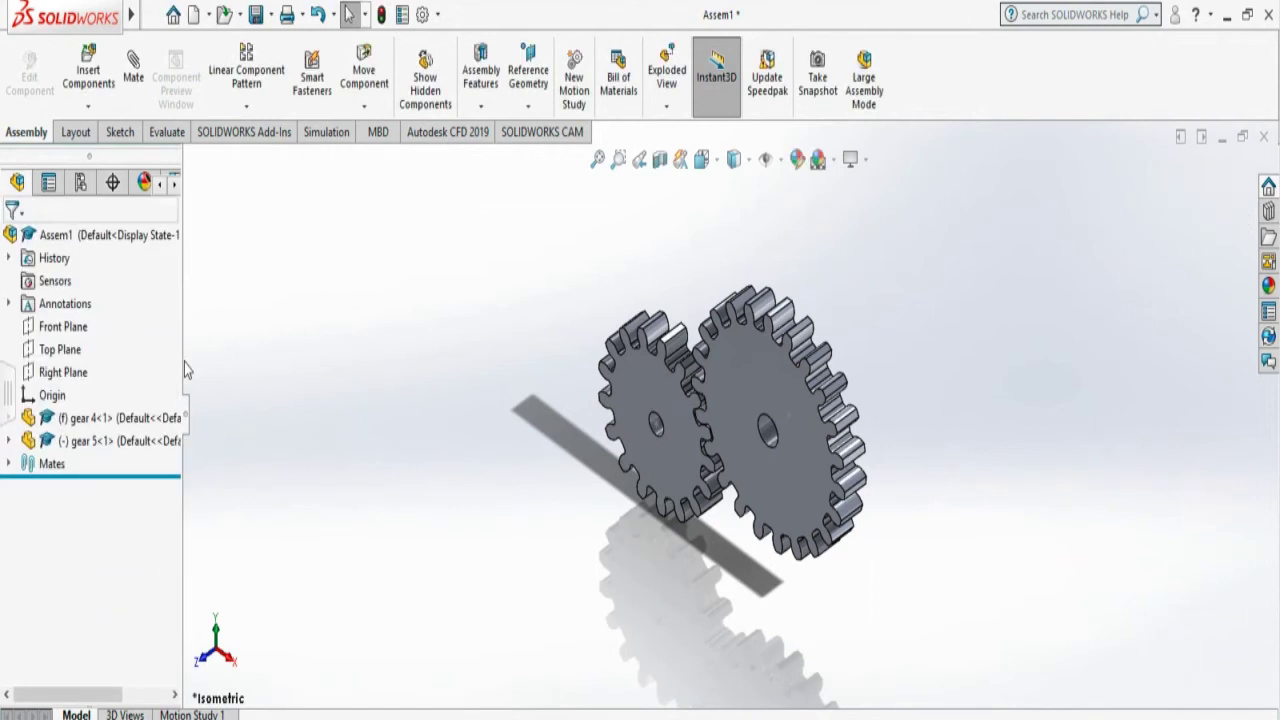
List the Assem2 mates and drag the small gear in the motion study to confirm both rotate.
left_click(8, 465)
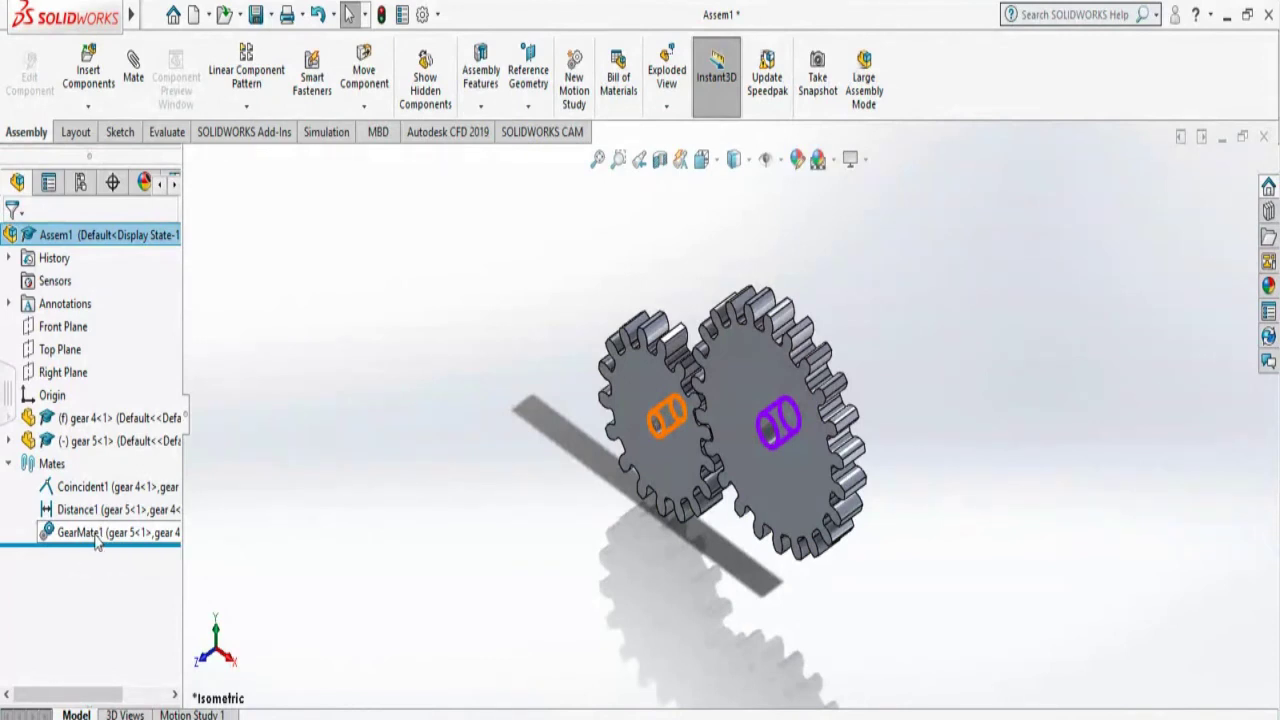
left_click(191, 714)
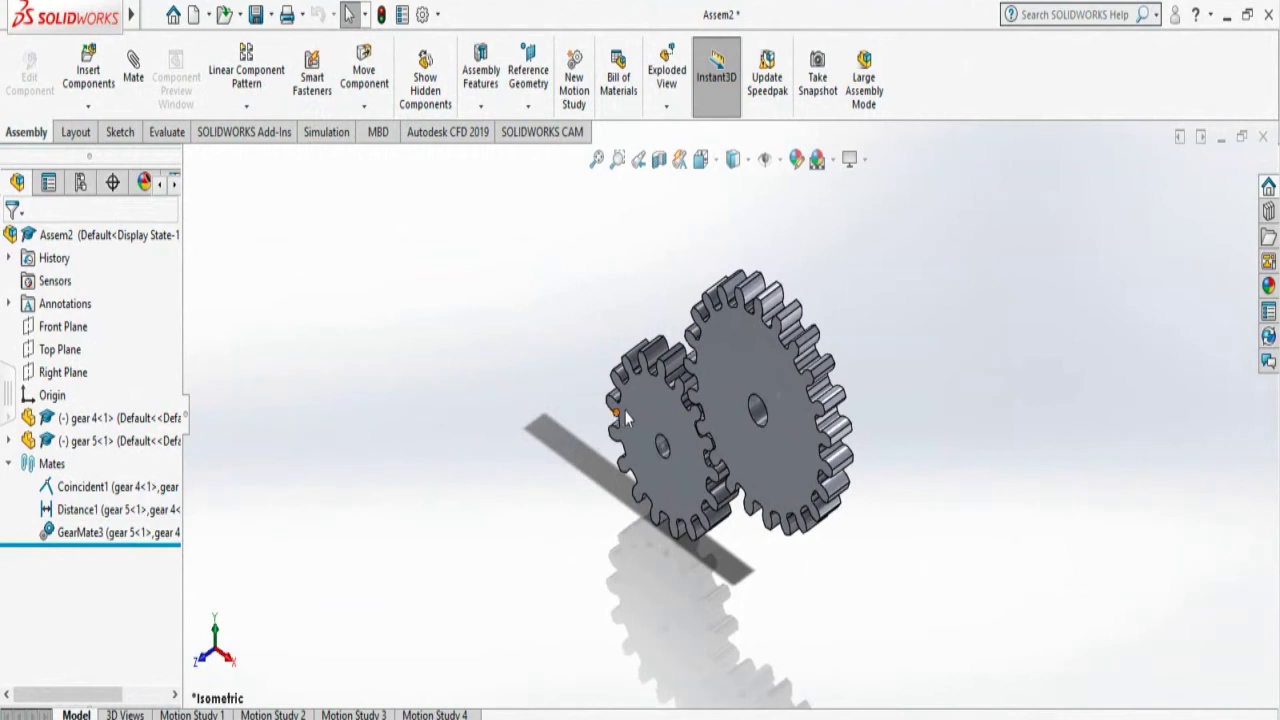
left_click_drag(628, 428, 703, 384)
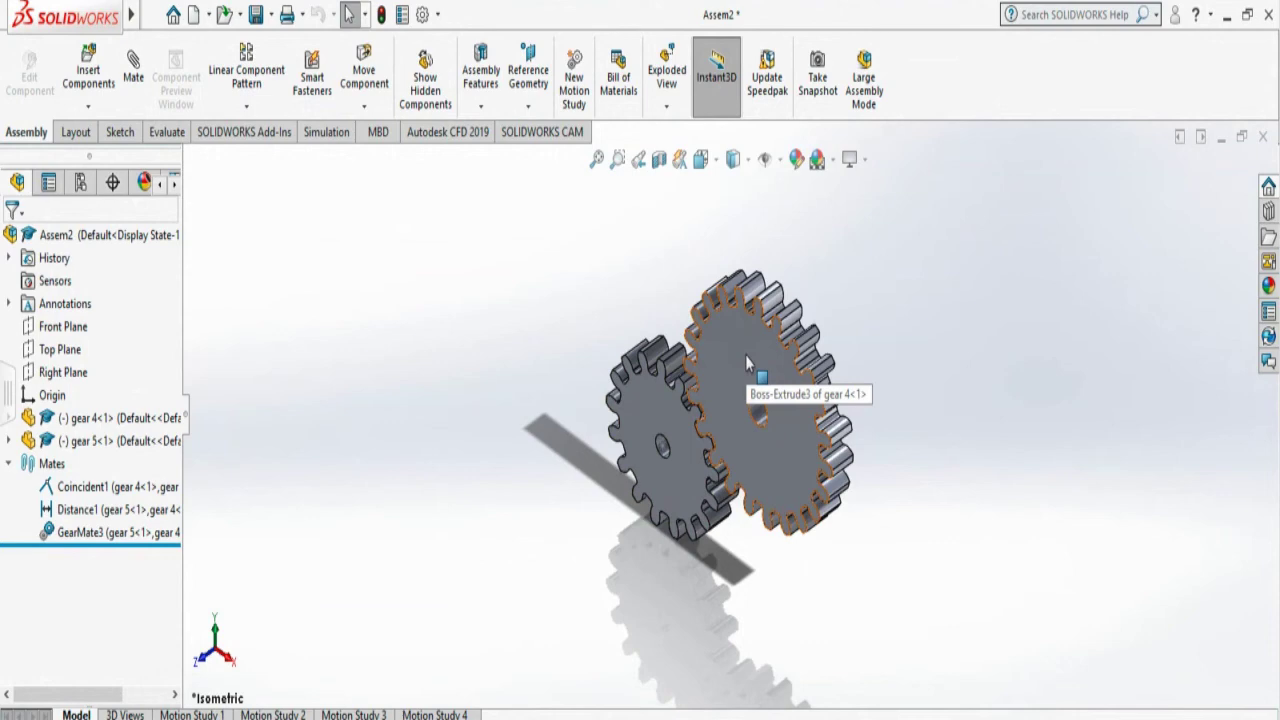
right_click(745, 355)
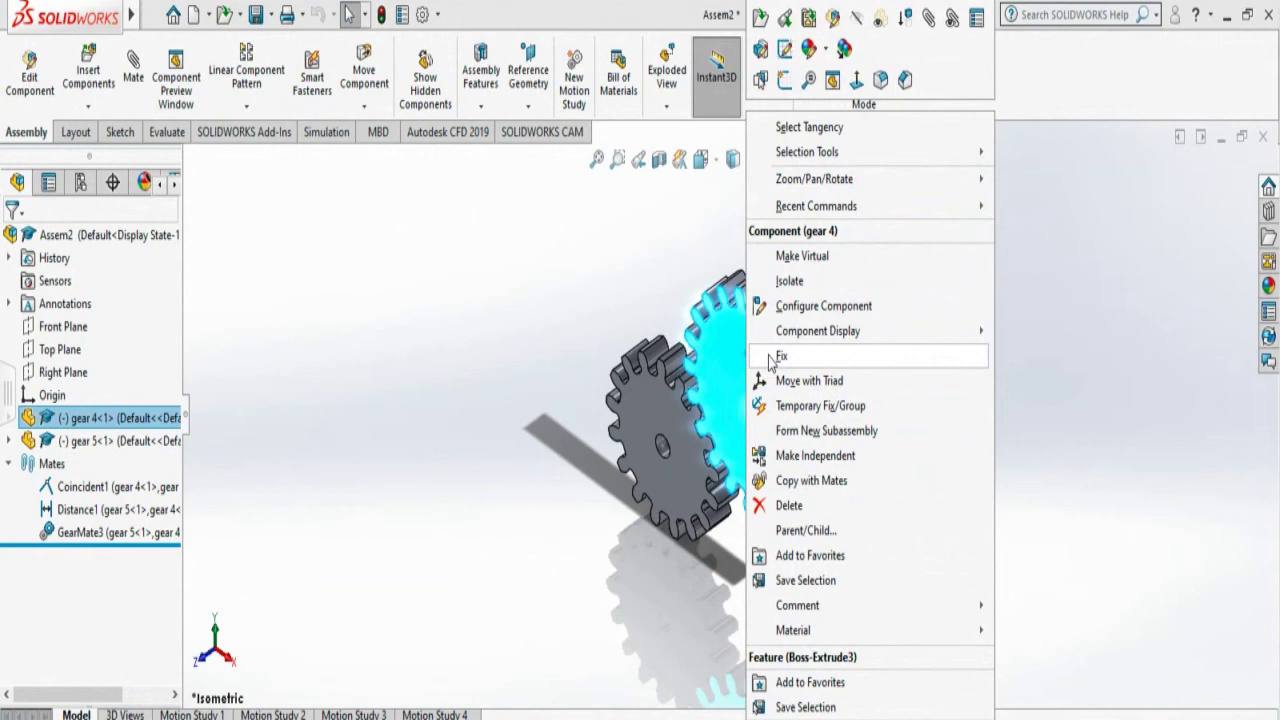
left_click(529, 410)
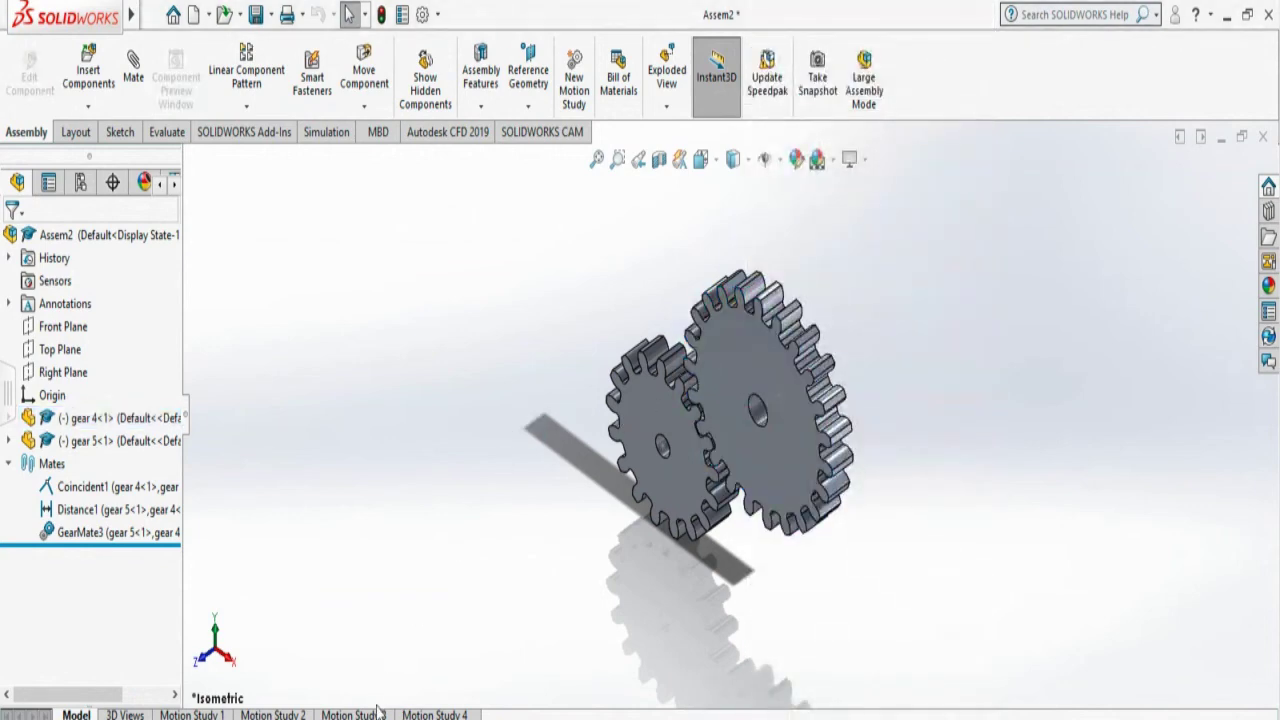
left_click(433, 714)
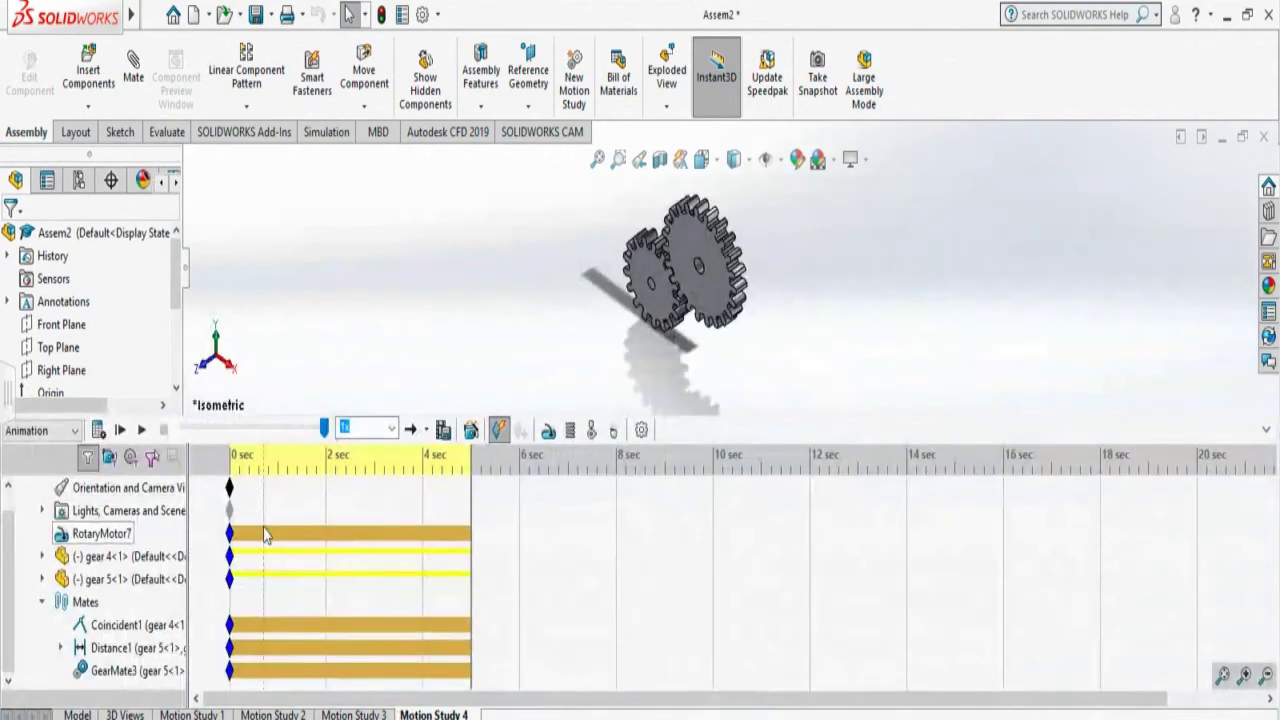
left_click(119, 430)
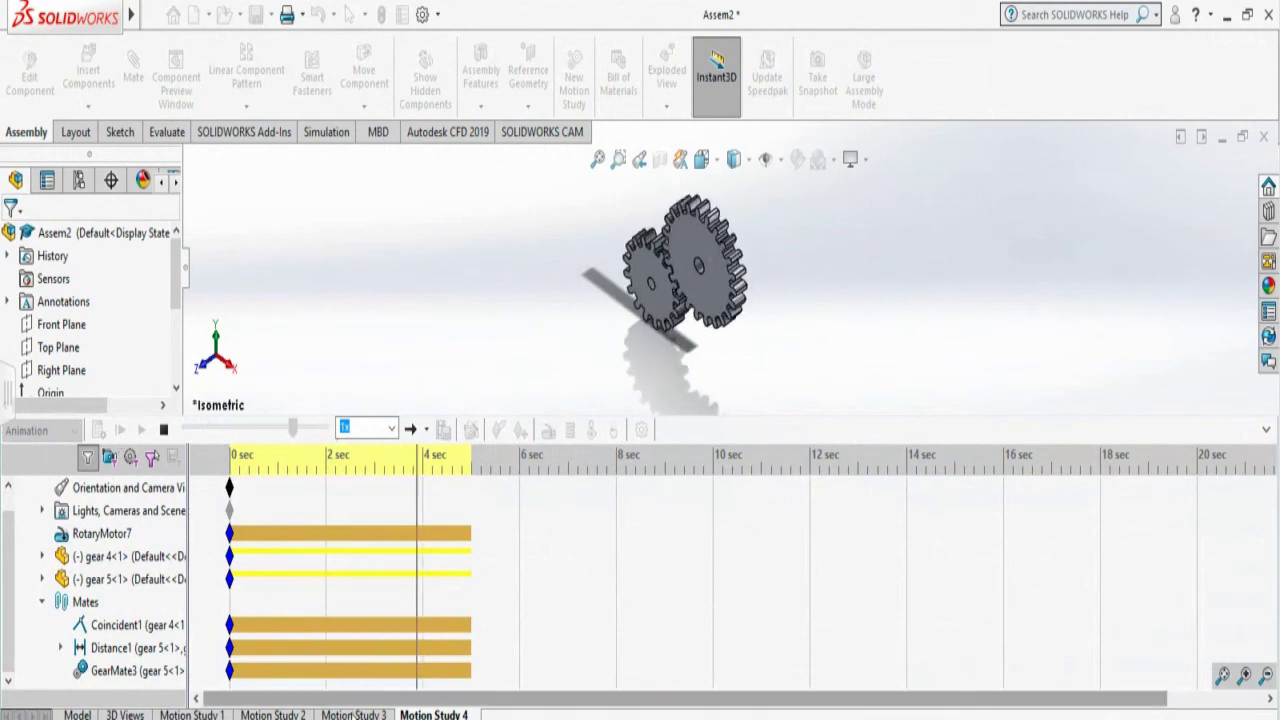
left_click(353, 714)
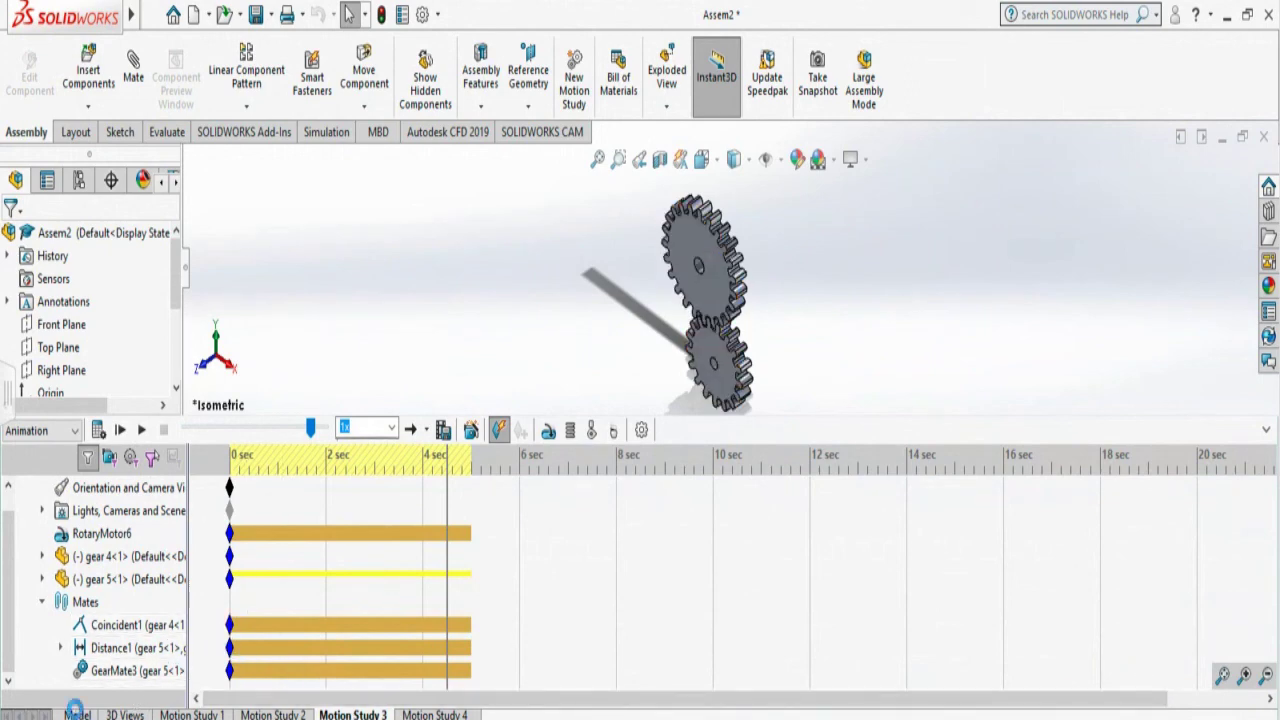
left_click(77, 714)
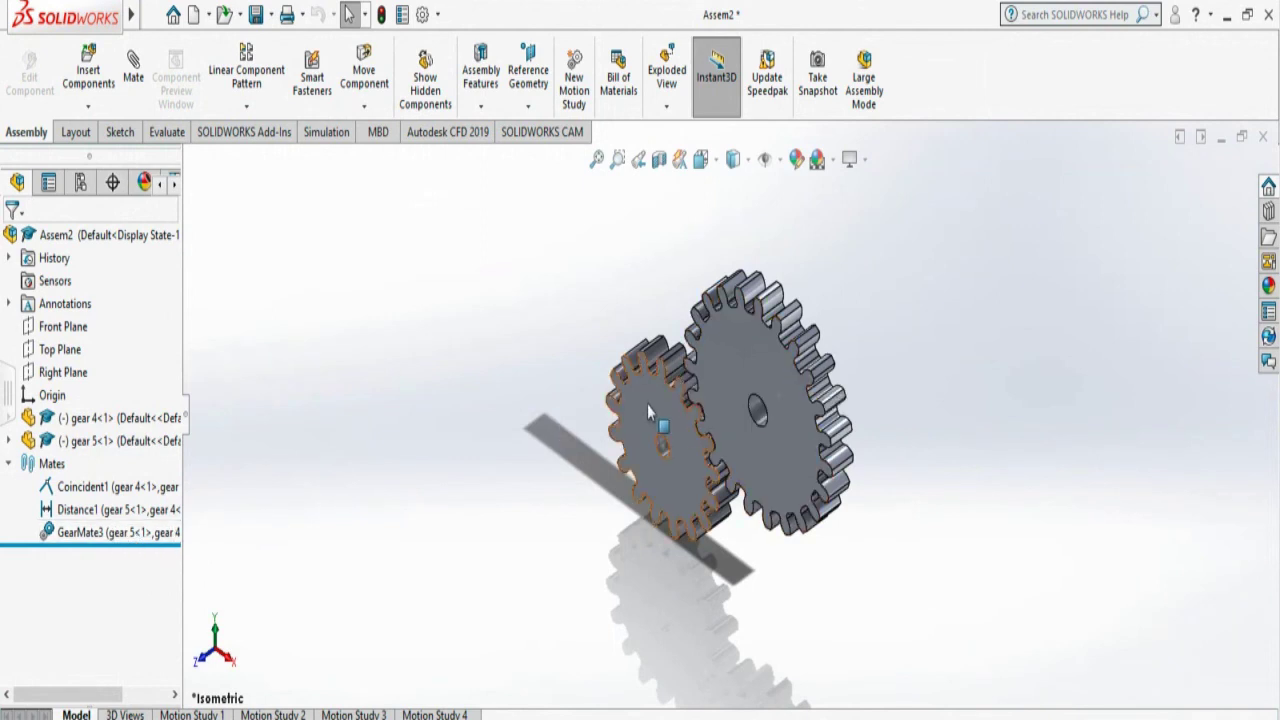
Open Motion Study 3 and play the RotaryMotor6 animation from the start.
right_click(730, 370)
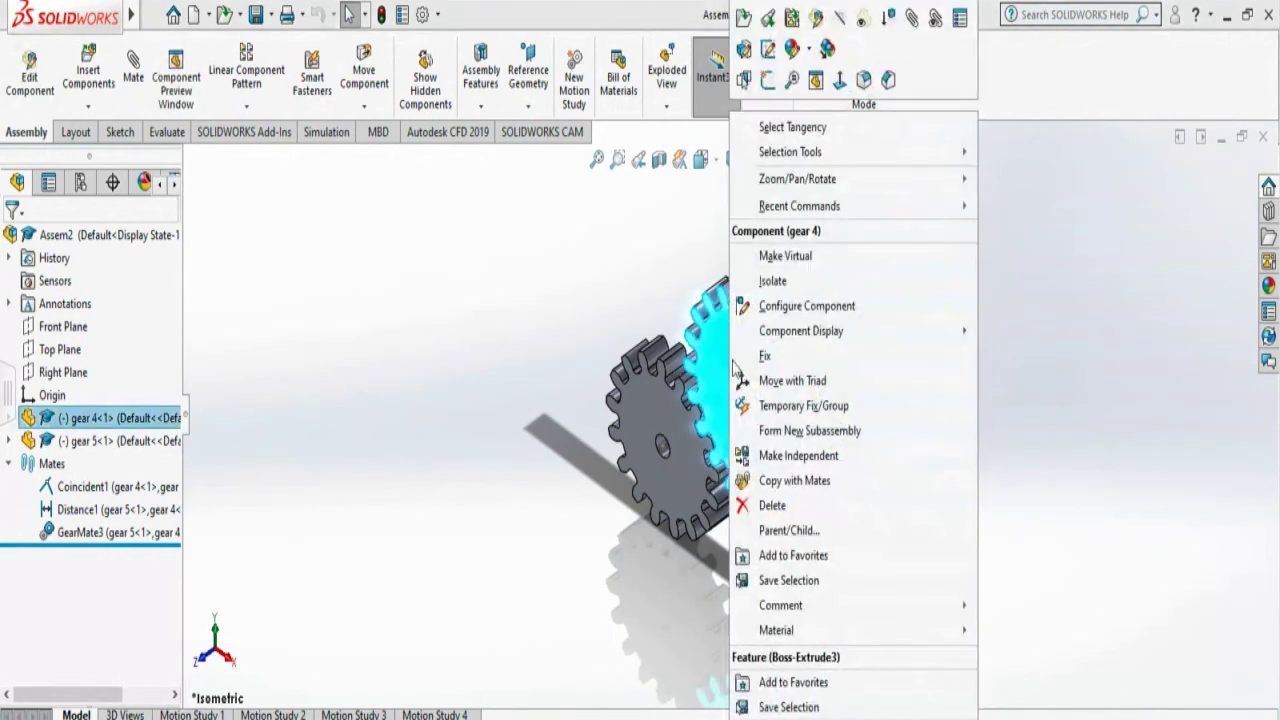
left_click(556, 303)
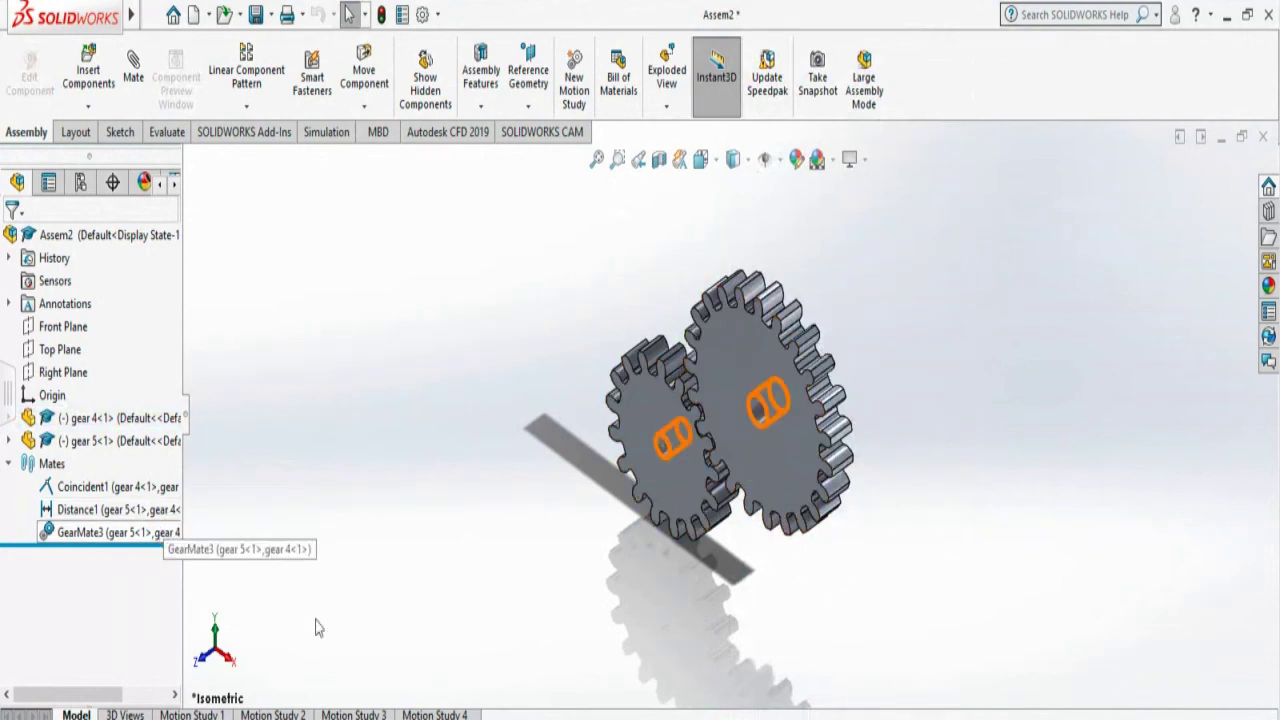
left_click(353, 714)
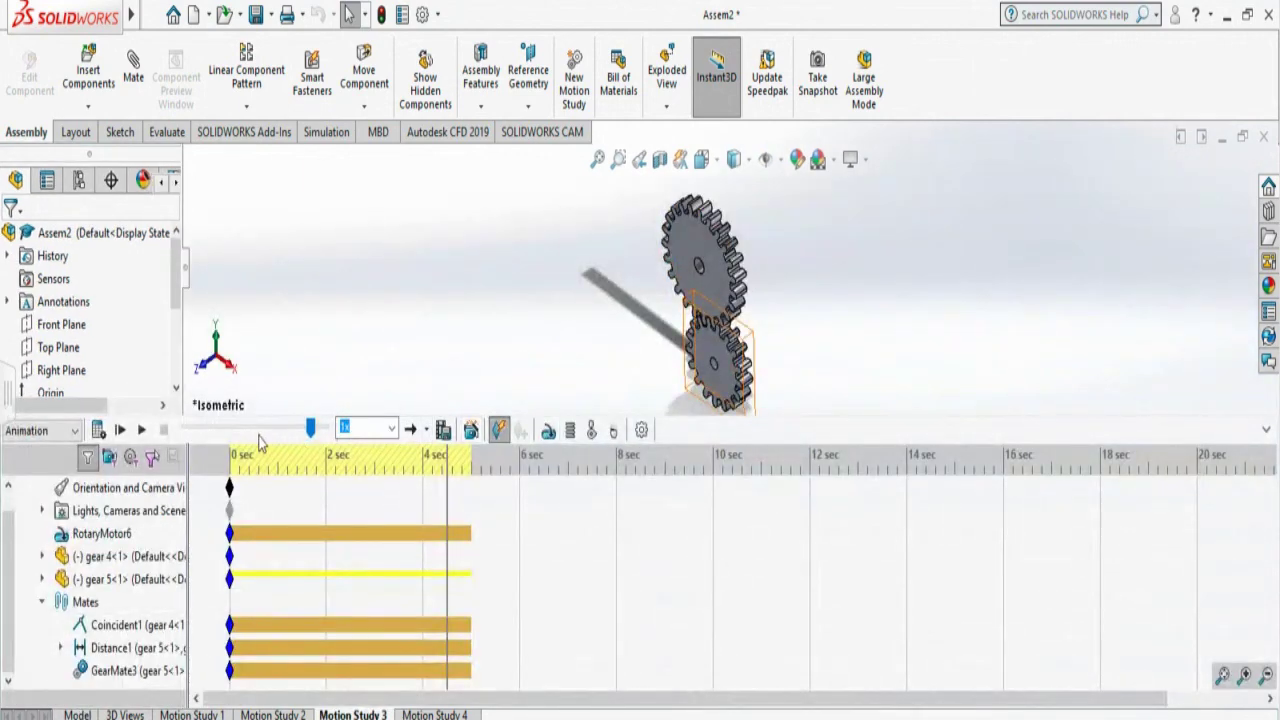
left_click(119, 431)
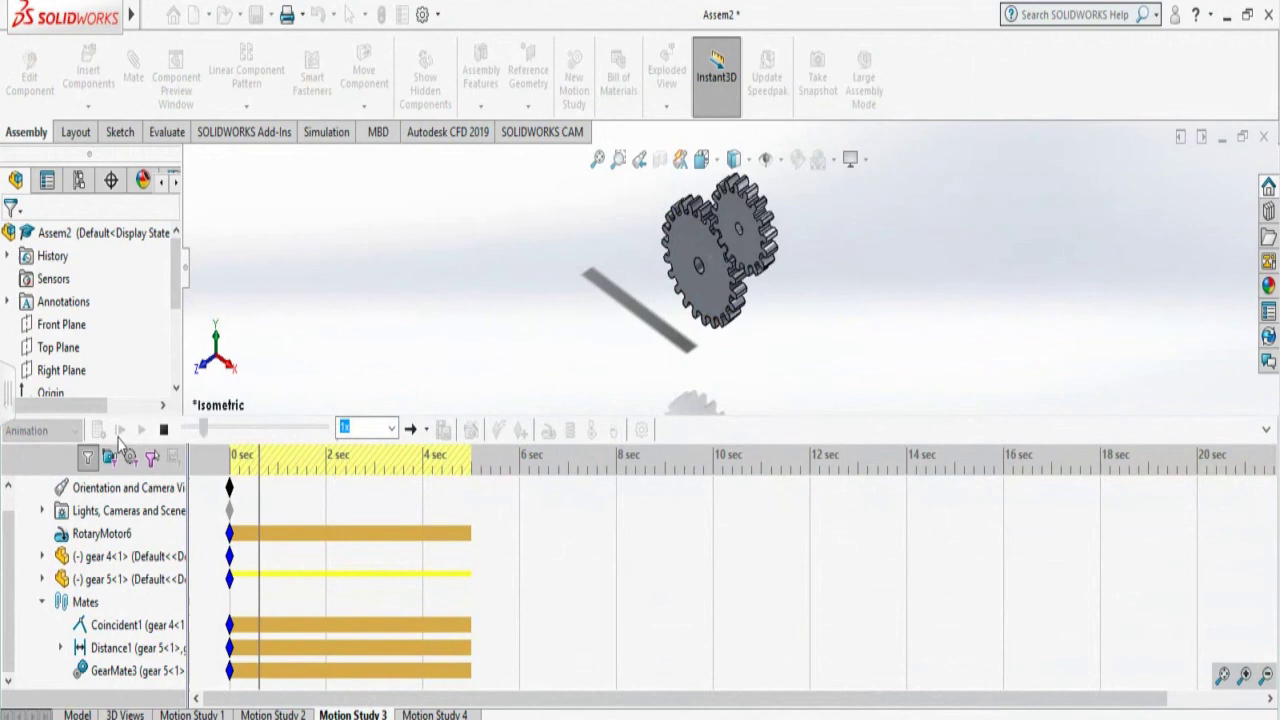